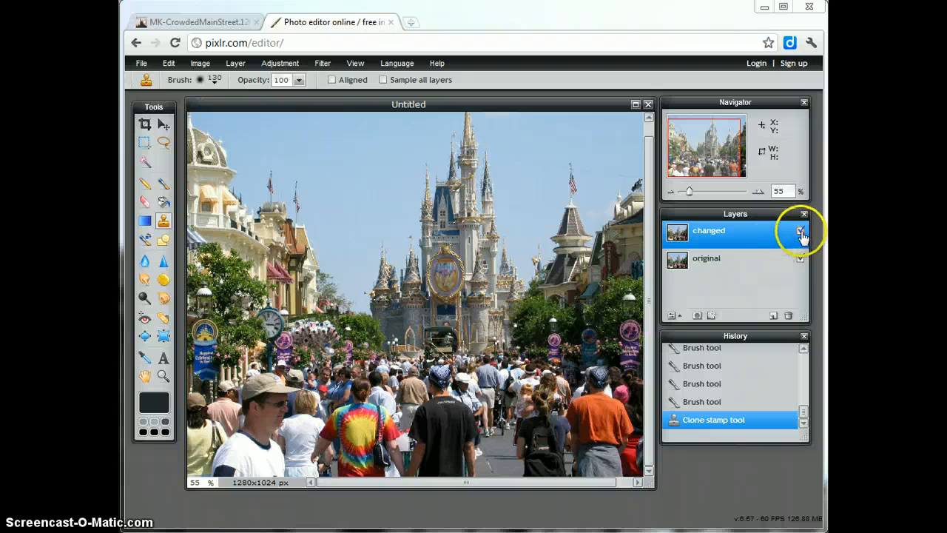
- Compare the edited photo with the original by repeatedly hiding and showing the "changed" layer
click(801, 231)
click(801, 232)
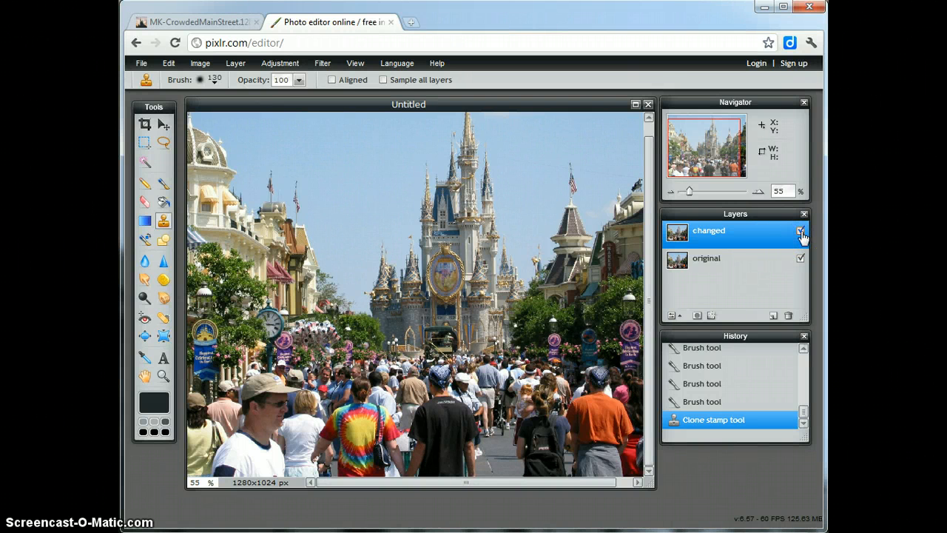
click(800, 232)
click(801, 232)
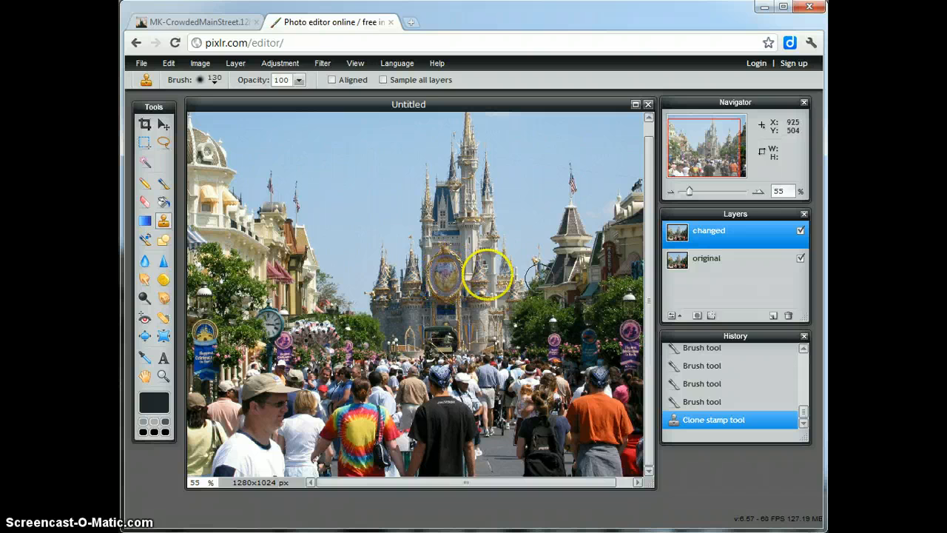
click(801, 231)
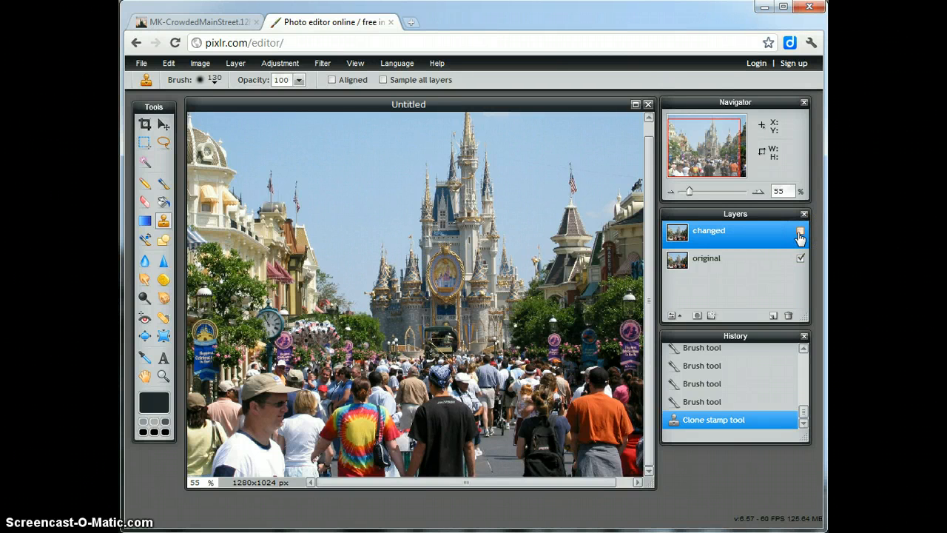
click(800, 233)
click(799, 233)
click(799, 233)
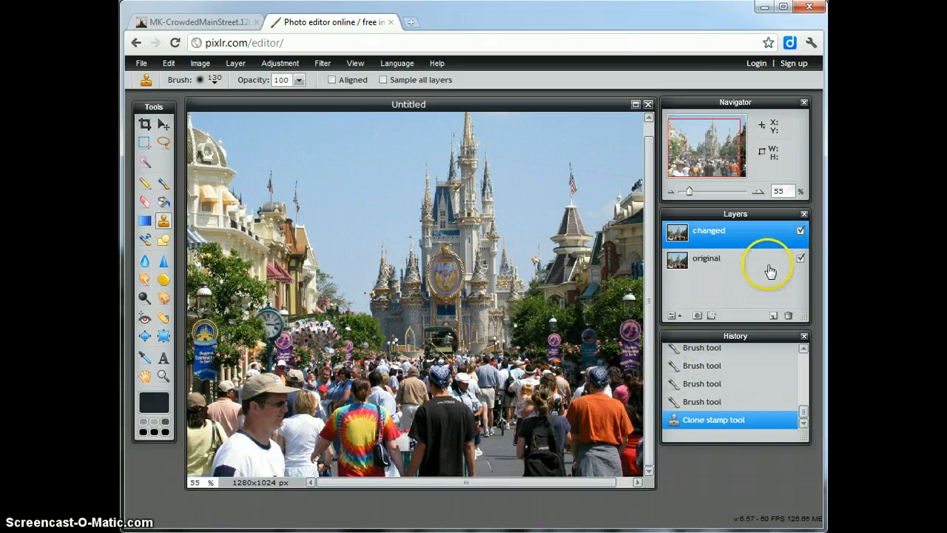
click(802, 234)
click(802, 233)
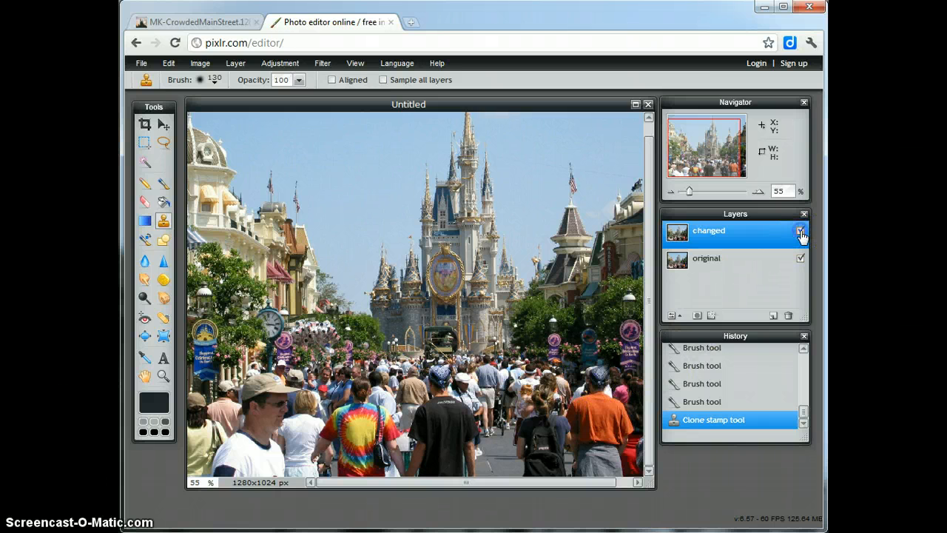
click(801, 234)
click(802, 234)
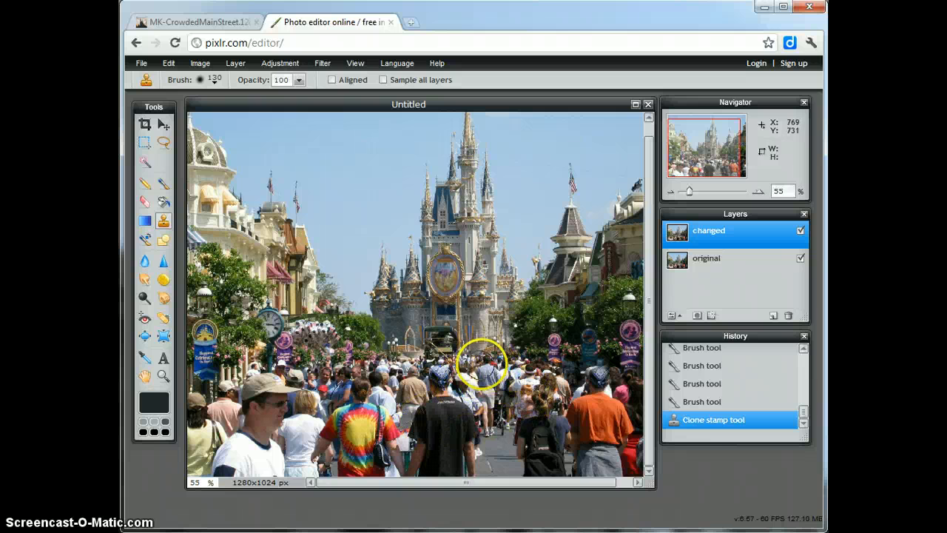
- Examine the man in the blue shirt in the middle of the crowd at 360% zoom
click(164, 376)
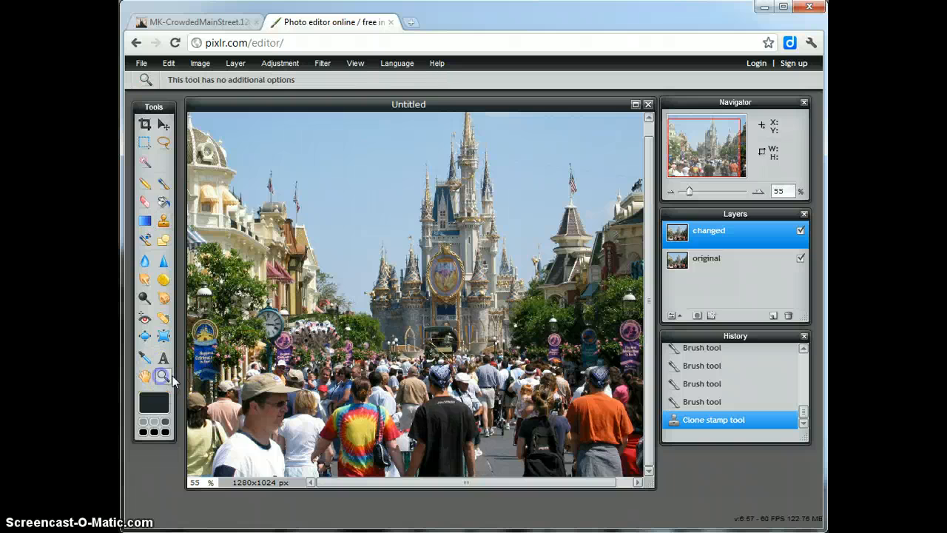
click(492, 380)
click(517, 414)
click(524, 422)
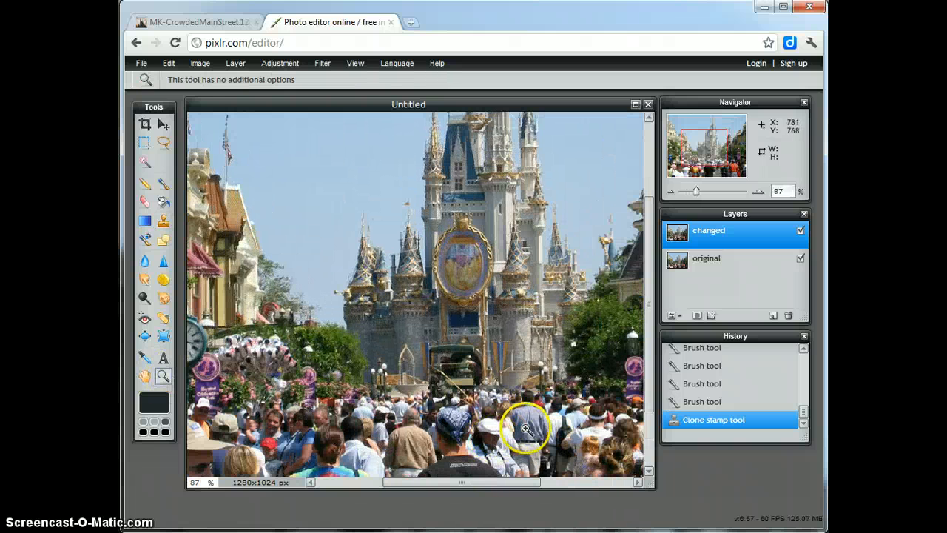
click(566, 441)
click(650, 306)
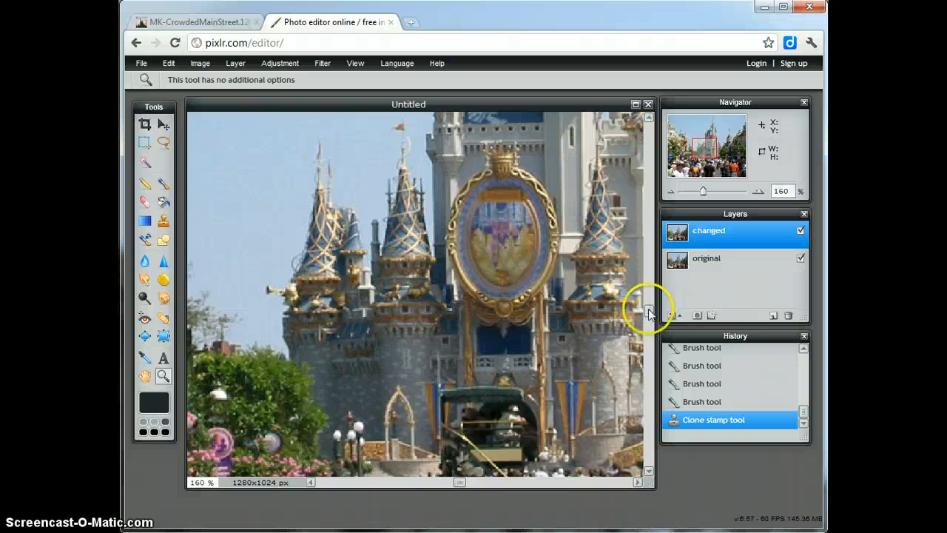
drag(650, 306, 650, 370)
drag(447, 486, 518, 482)
click(431, 394)
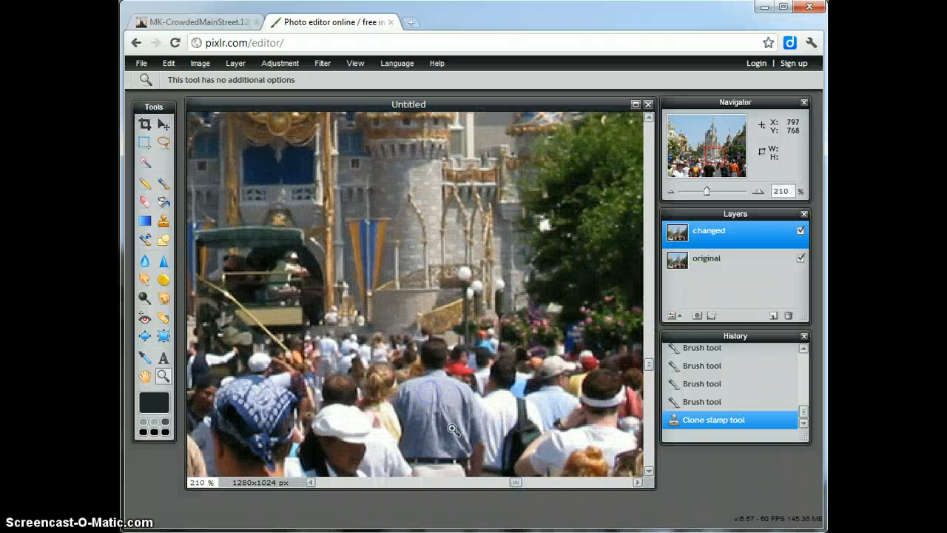
click(433, 389)
drag(648, 363, 648, 381)
click(444, 343)
click(444, 343)
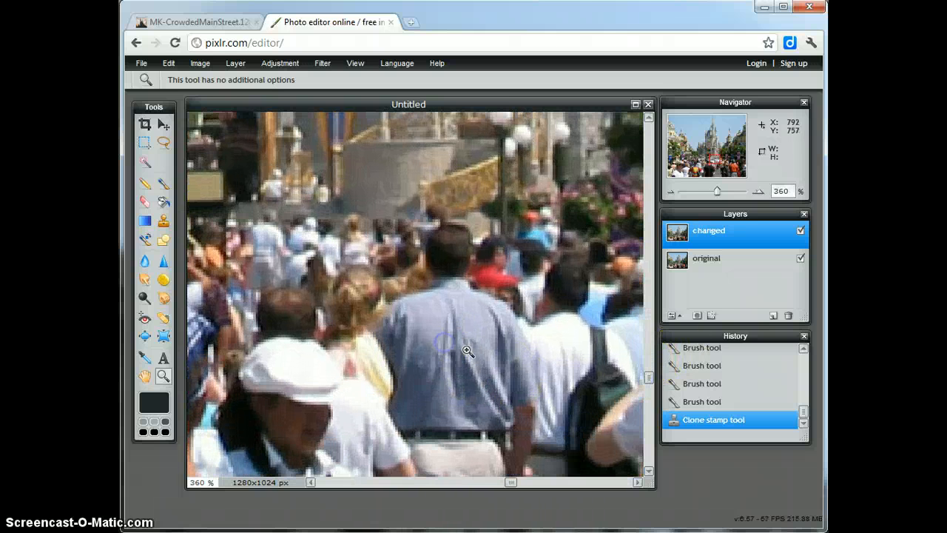
click(617, 418)
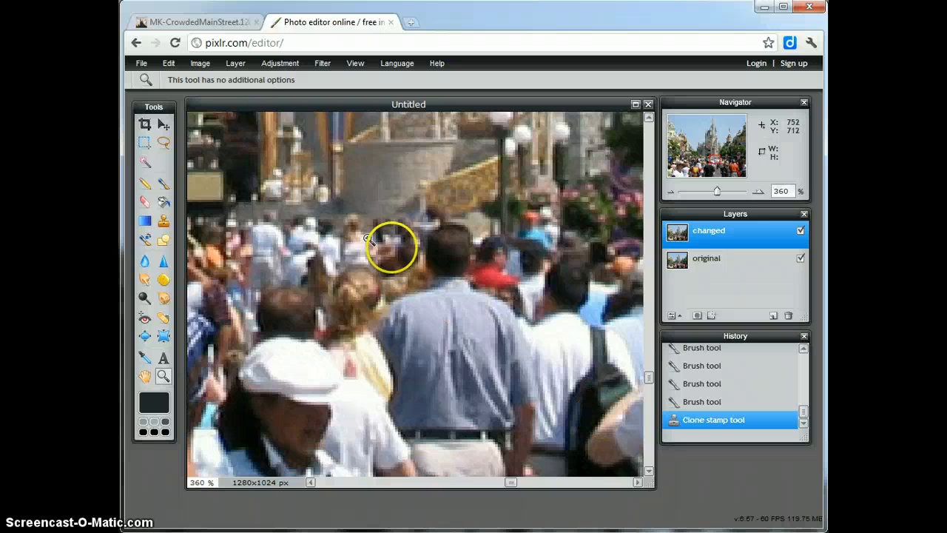
- Select the man's blue shirt by tracing its outline with the Polygonal lasso tool, feather 0 and anti-aliasing on
click(164, 144)
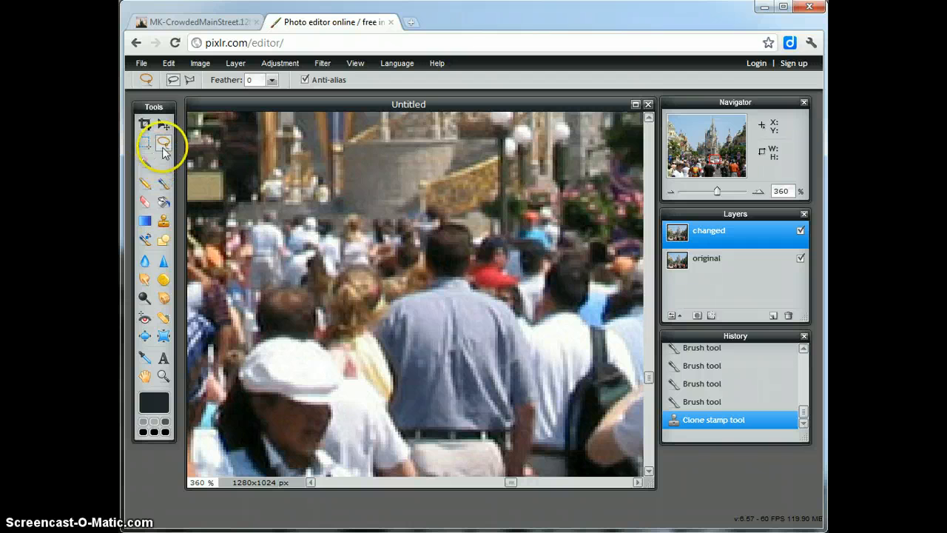
click(174, 80)
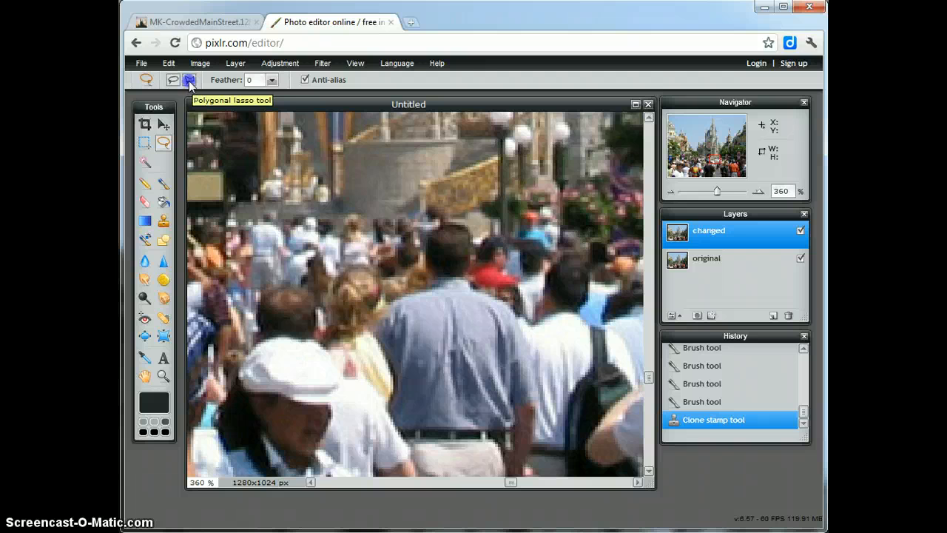
click(189, 81)
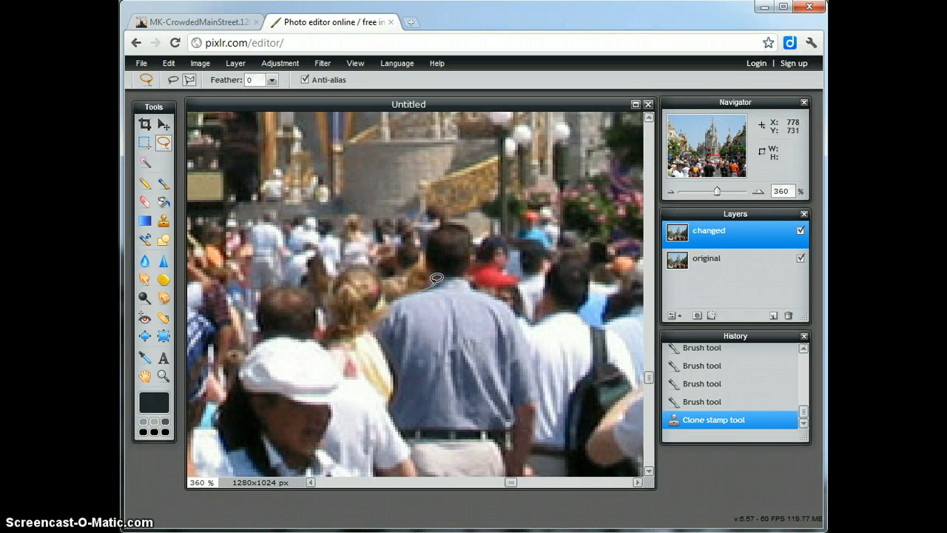
mouse_move(432, 287)
mouse_down()
mouse_move(351, 191)
mouse_move(369, 159)
mouse_move(476, 179)
mouse_move(526, 222)
mouse_move(523, 238)
mouse_move(468, 208)
mouse_move(336, 265)
mouse_move(395, 203)
mouse_move(425, 225)
mouse_move(432, 276)
mouse_up()
click(473, 273)
click(522, 330)
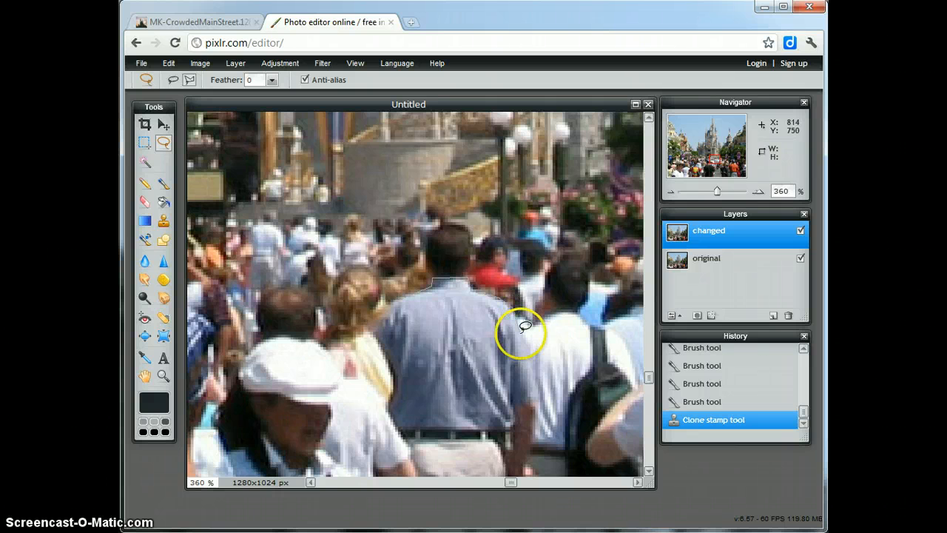
drag(524, 327, 539, 368)
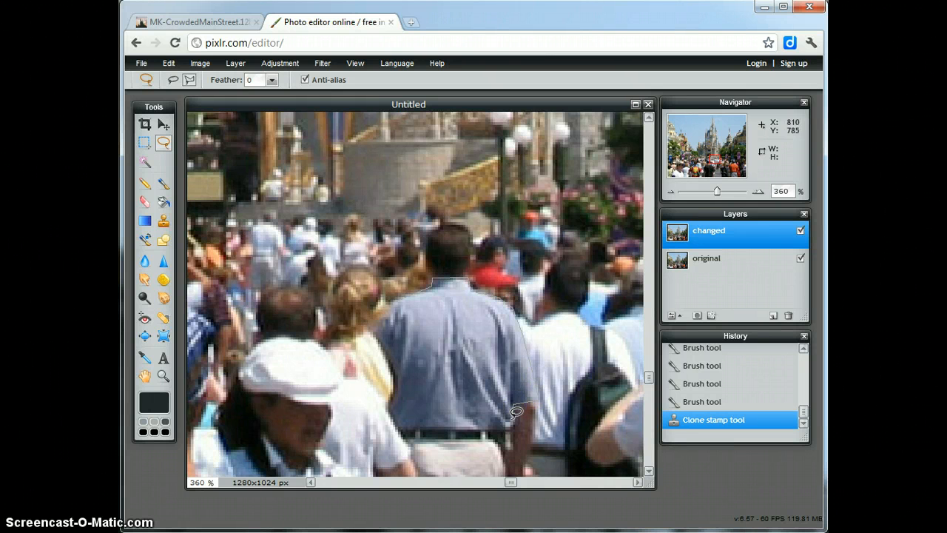
click(516, 419)
drag(508, 420, 397, 423)
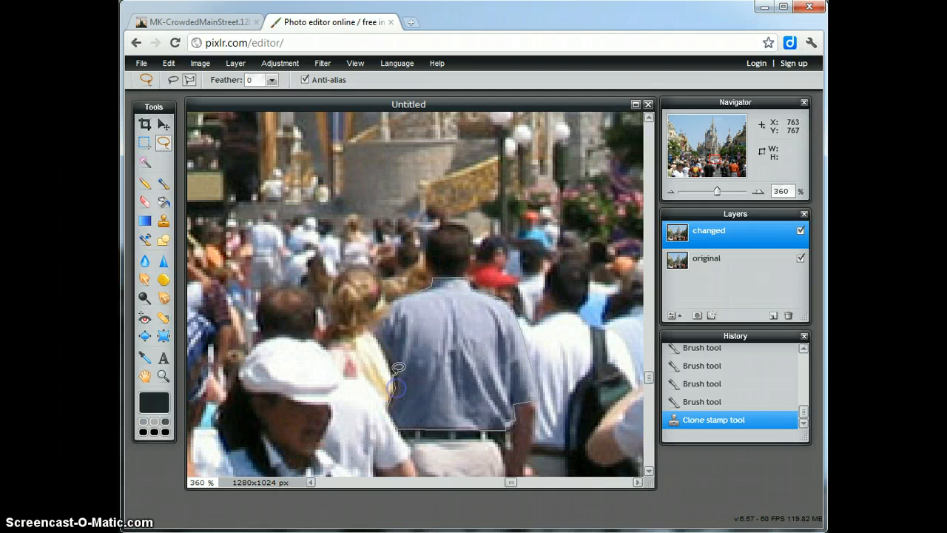
drag(391, 342, 384, 333)
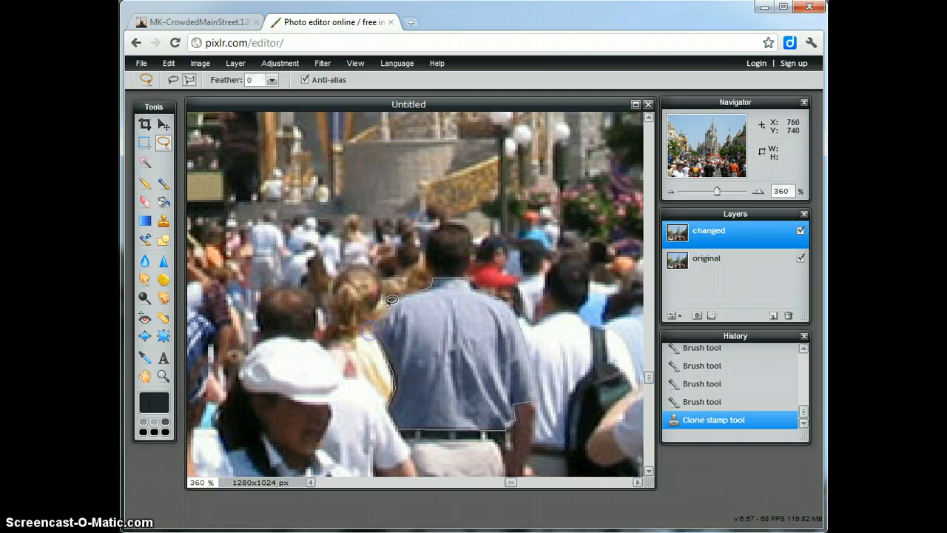
mouse_move(391, 300)
mouse_down()
mouse_move(424, 321)
mouse_move(424, 357)
mouse_move(404, 337)
mouse_move(395, 313)
mouse_move(404, 309)
mouse_move(384, 306)
mouse_move(394, 323)
mouse_move(446, 335)
mouse_move(388, 310)
mouse_up()
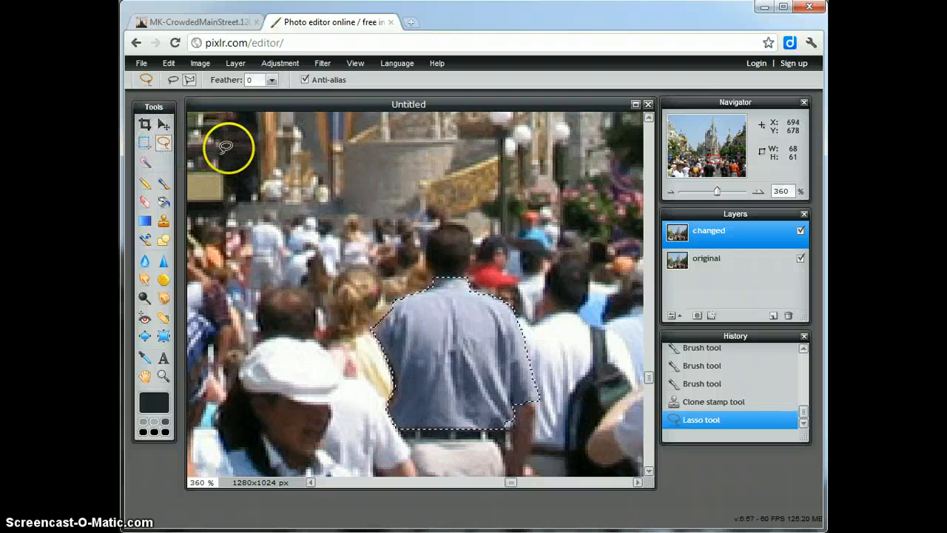
- Start a Hue & Saturation adjustment on the selected shirt and set its hue to -99 for a green colour
click(200, 64)
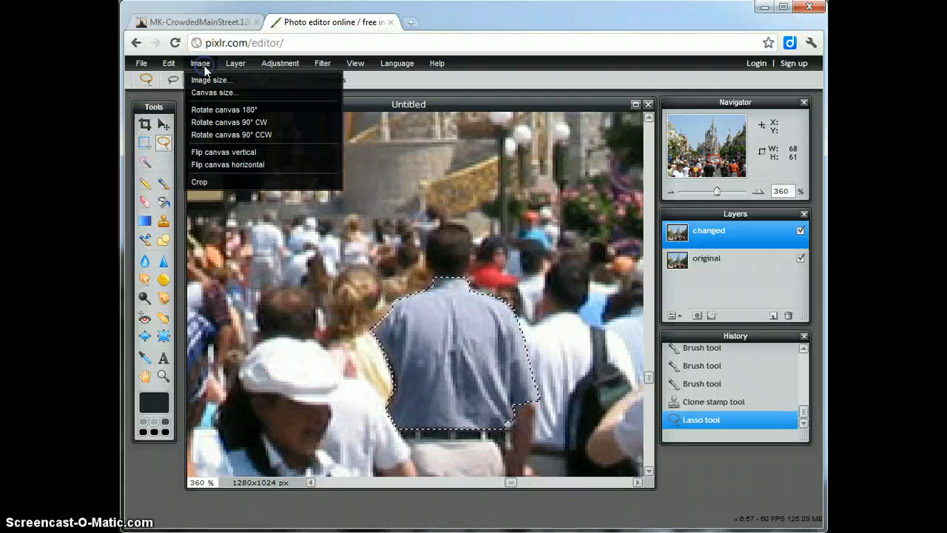
click(252, 64)
mouse_move(267, 64)
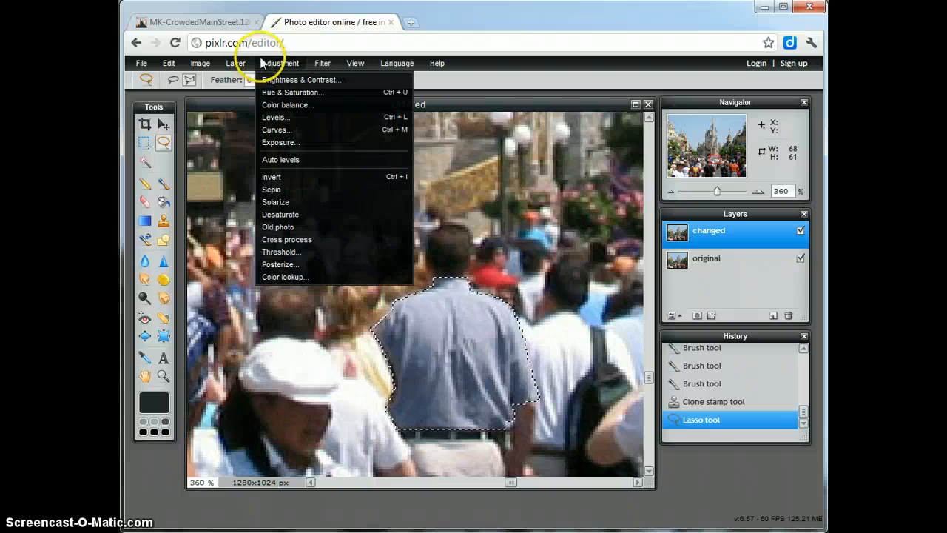
click(300, 92)
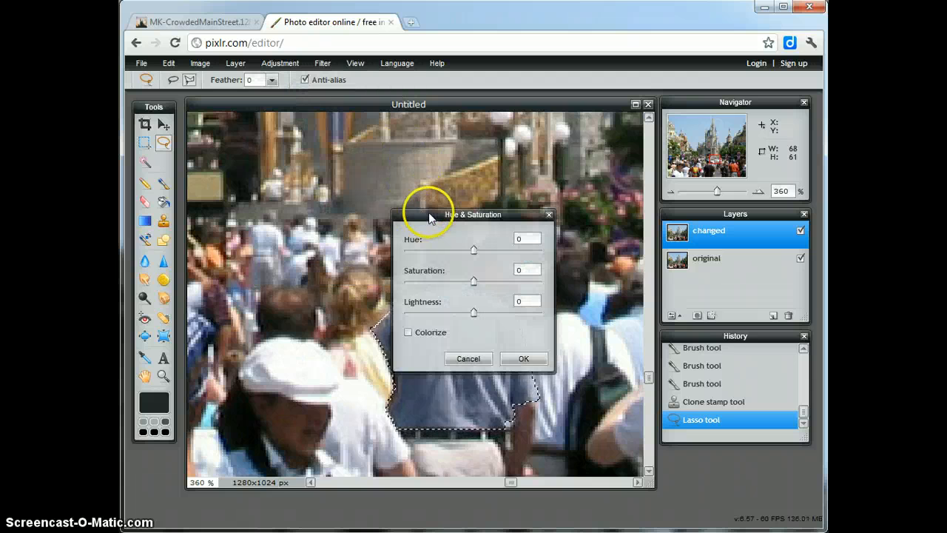
drag(428, 212, 236, 139)
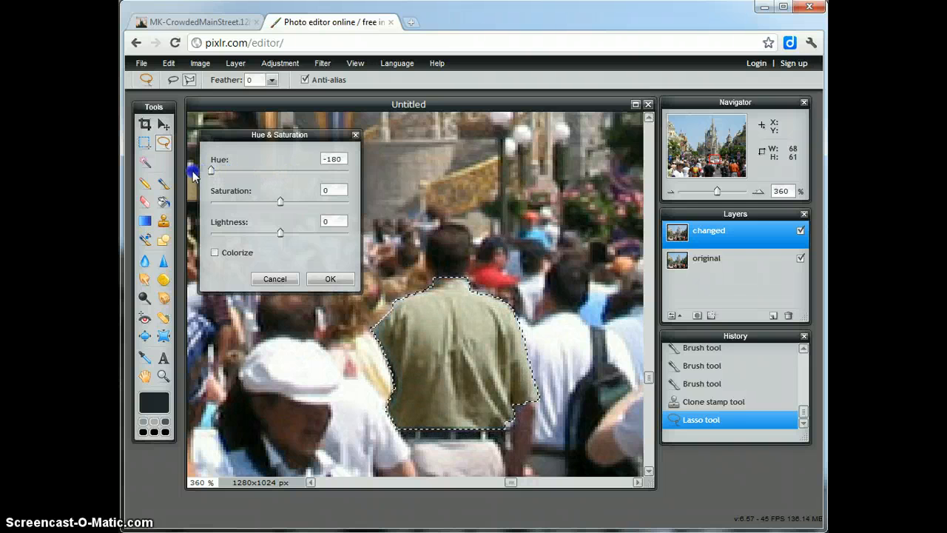
mouse_move(236, 176)
mouse_down()
mouse_move(341, 176)
mouse_move(251, 176)
mouse_up()
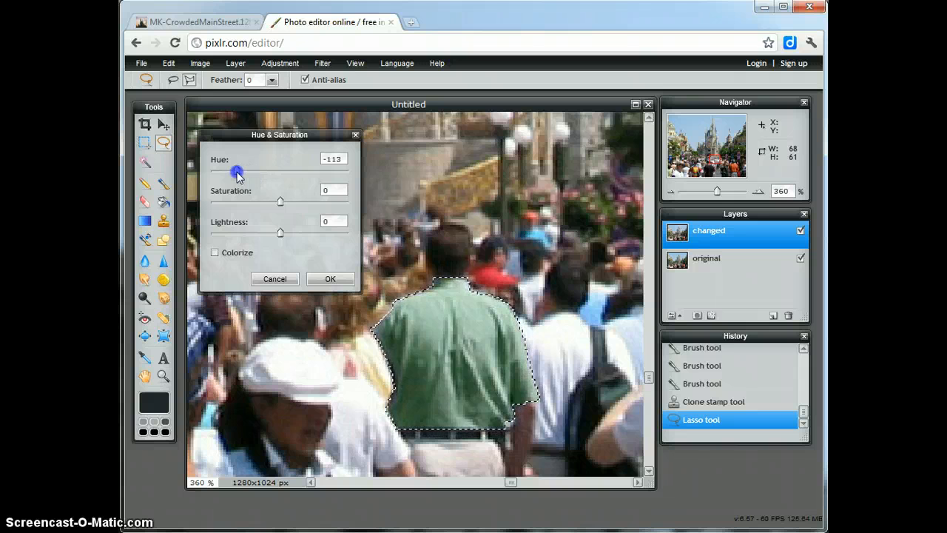
drag(237, 173, 318, 174)
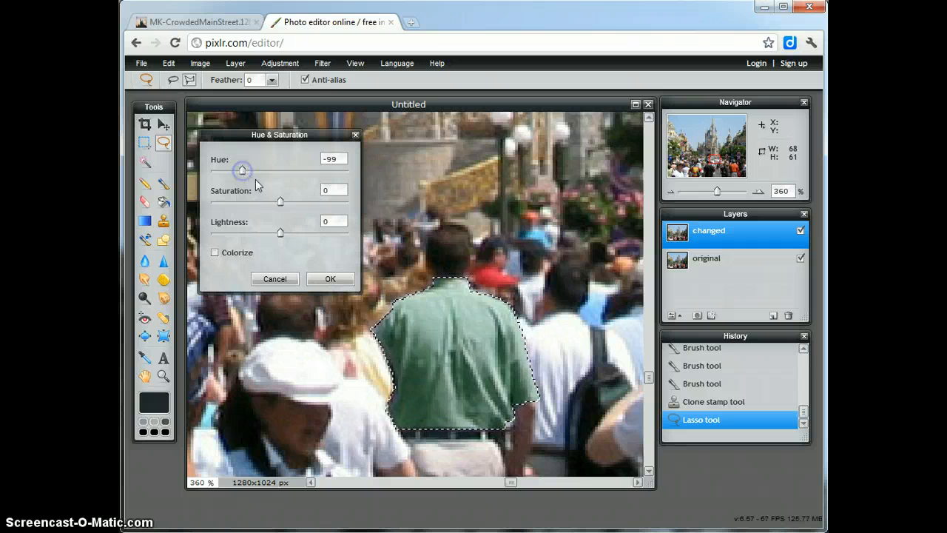
- Try stronger and weaker saturation on the shirt and set the saturation to 26
click(280, 206)
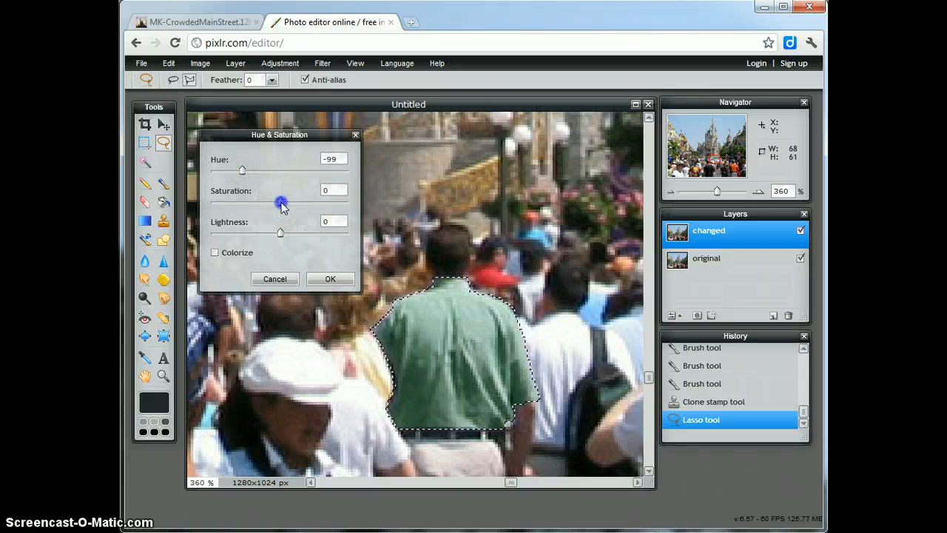
drag(305, 206, 313, 211)
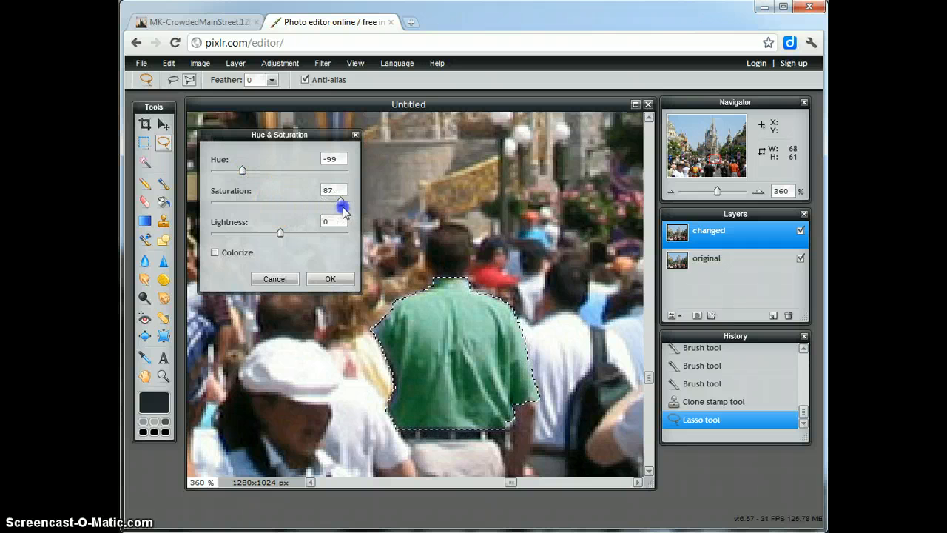
drag(355, 213, 207, 209)
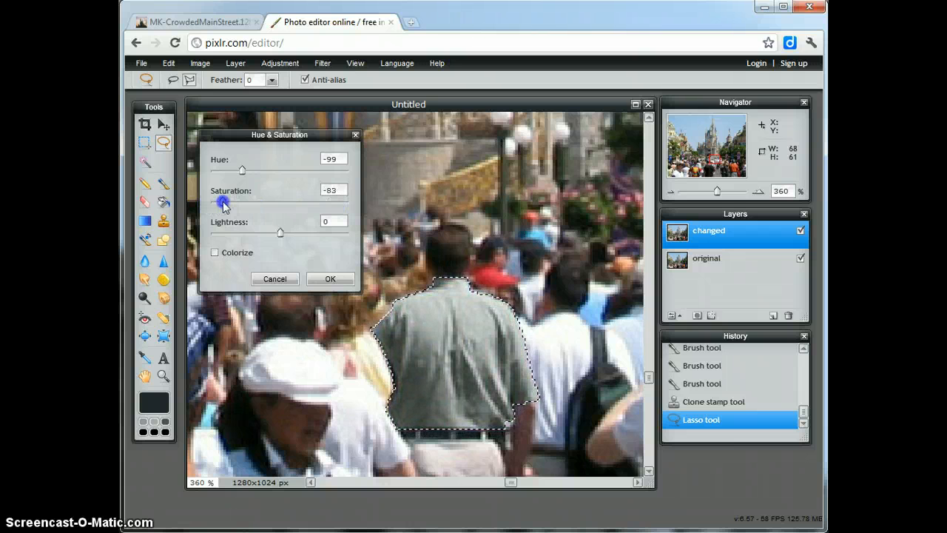
drag(240, 209, 271, 213)
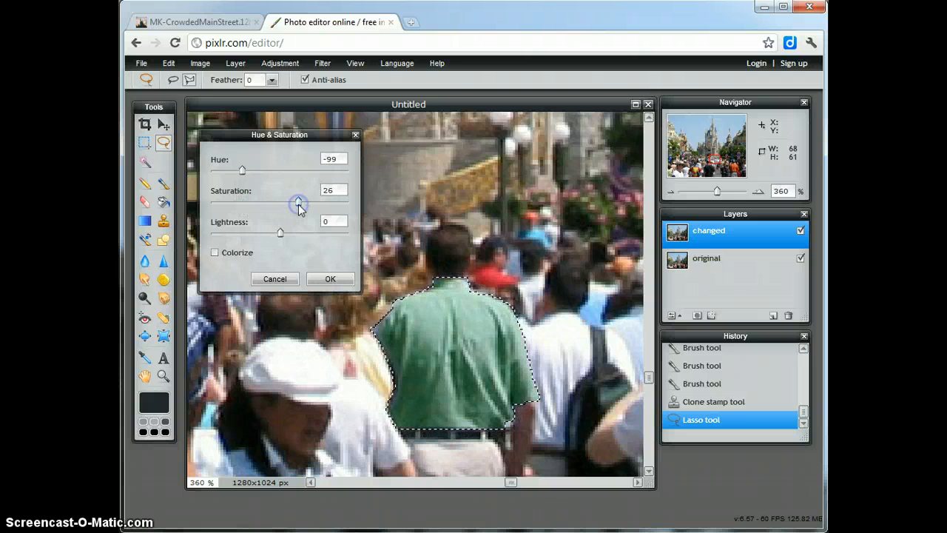
- Set the lightness to 0, apply the Hue & Saturation adjustment and deselect the shirt
mouse_move(280, 233)
mouse_down()
mouse_move(311, 235)
mouse_move(241, 233)
mouse_move(280, 234)
mouse_up()
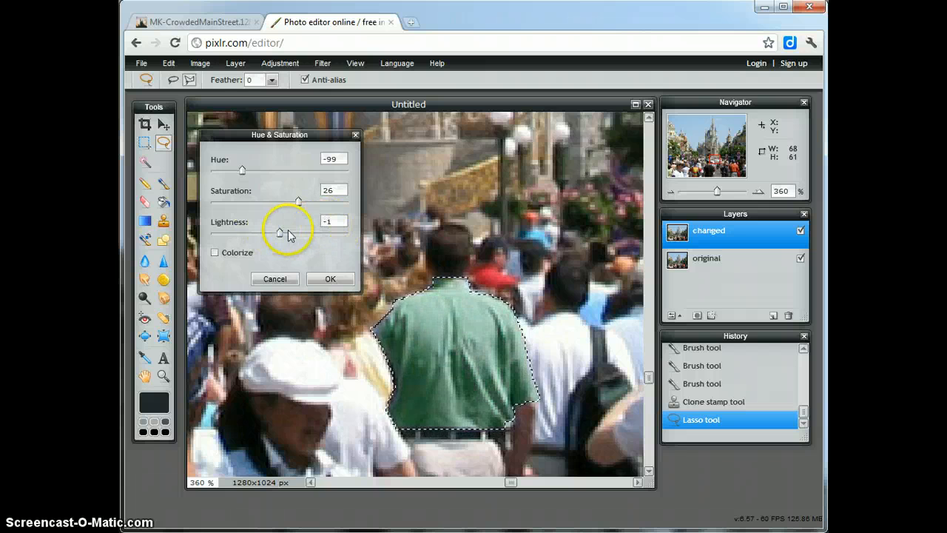
double_click(324, 221)
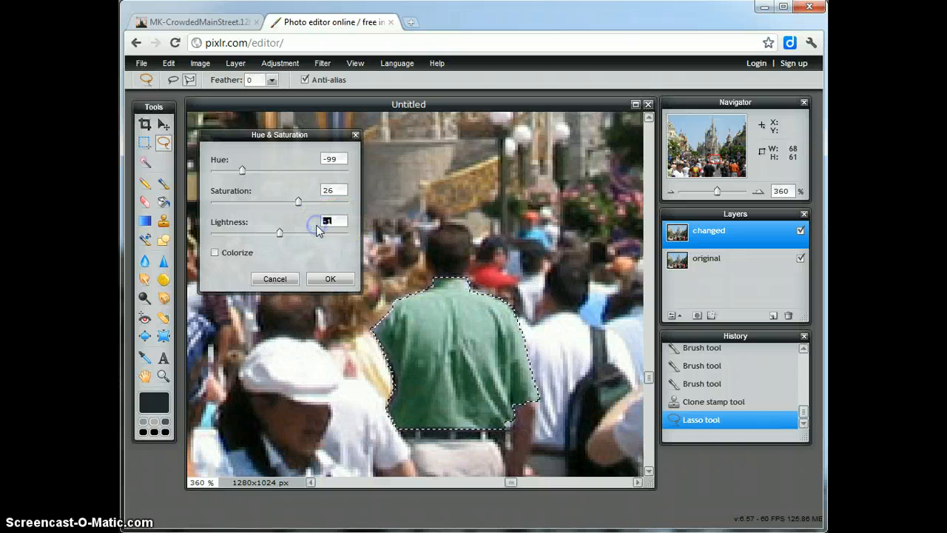
text(0)
click(333, 208)
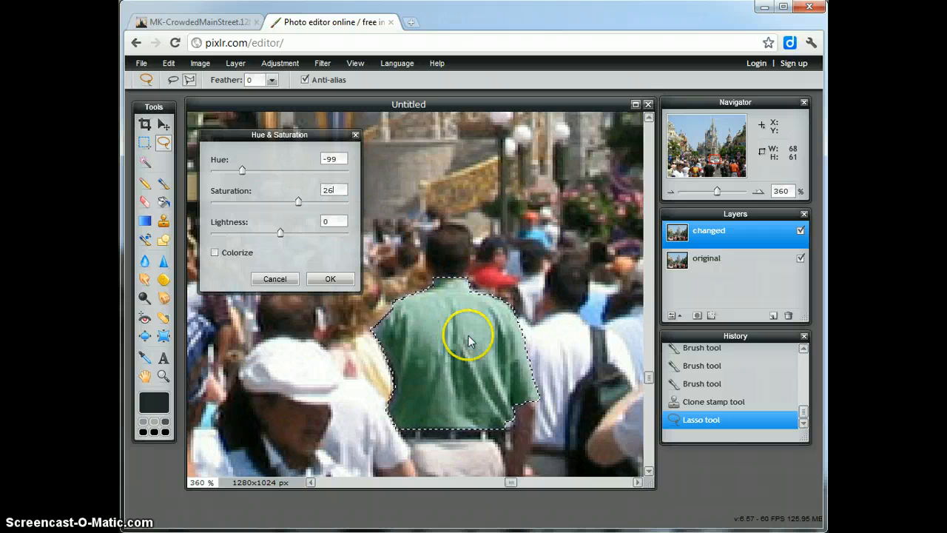
click(341, 288)
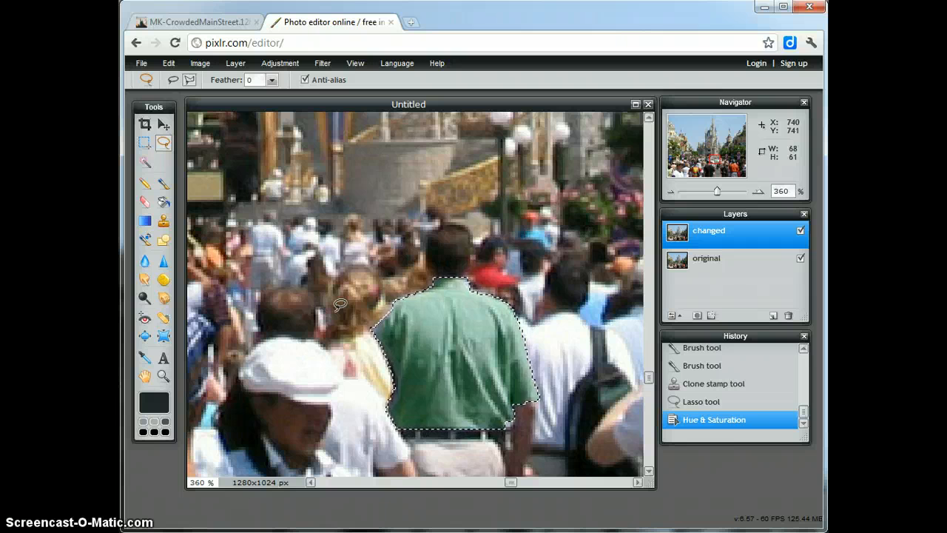
click(342, 304)
key(ctrl+d)
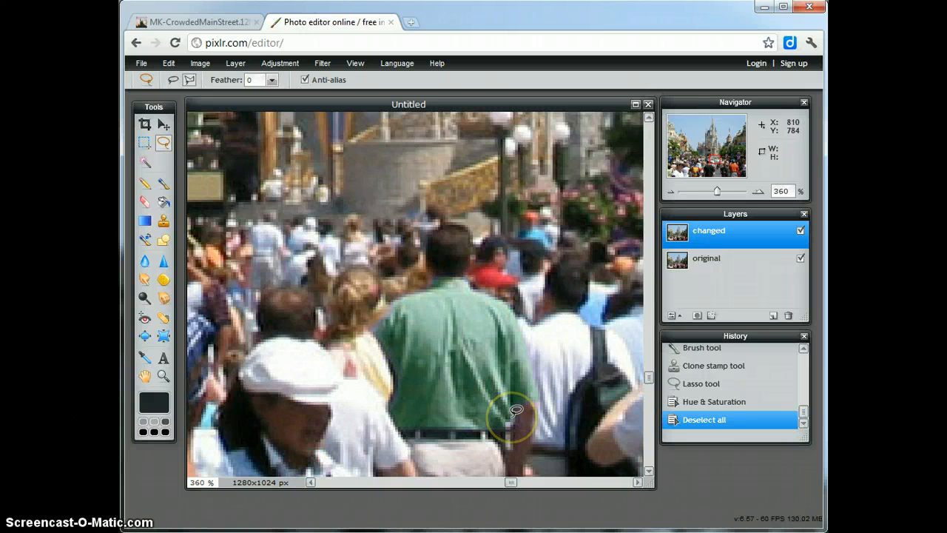
- Compare the whole photo with the changed layer hidden and shown to check the green shirt against the original
click(164, 376)
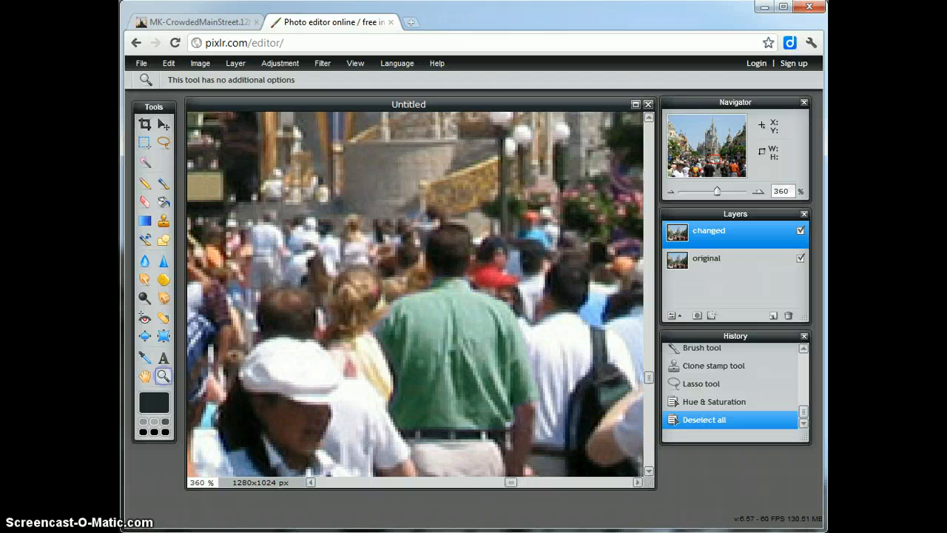
ctrl+click(275, 275)
ctrl+click(275, 275)
ctrl+click(274, 275)
ctrl+click(275, 276)
ctrl+click(274, 275)
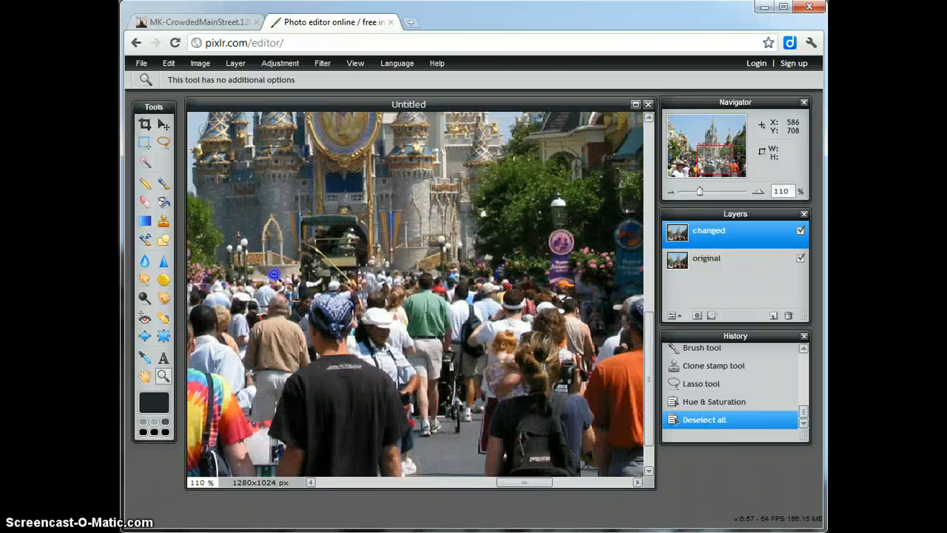
ctrl+click(274, 275)
ctrl+click(274, 275)
ctrl+click(274, 275)
ctrl+click(273, 274)
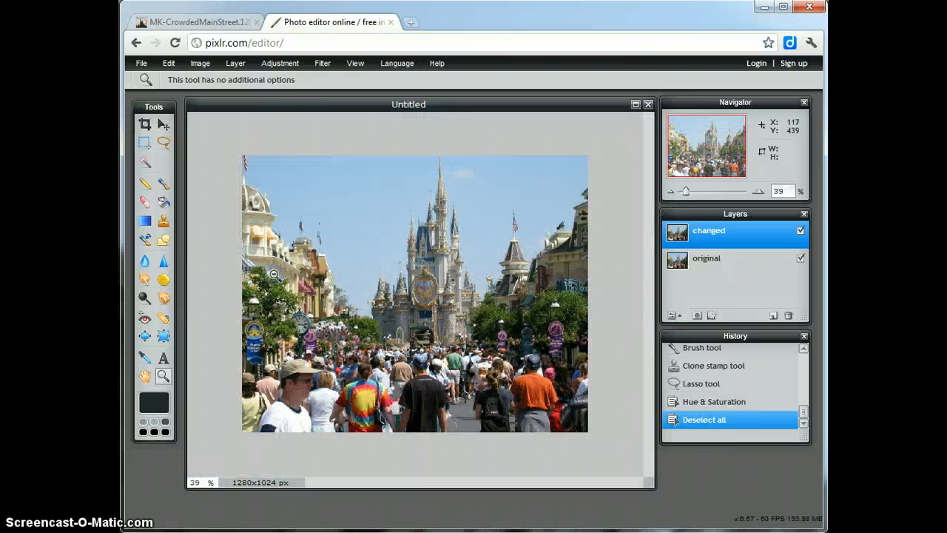
click(400, 285)
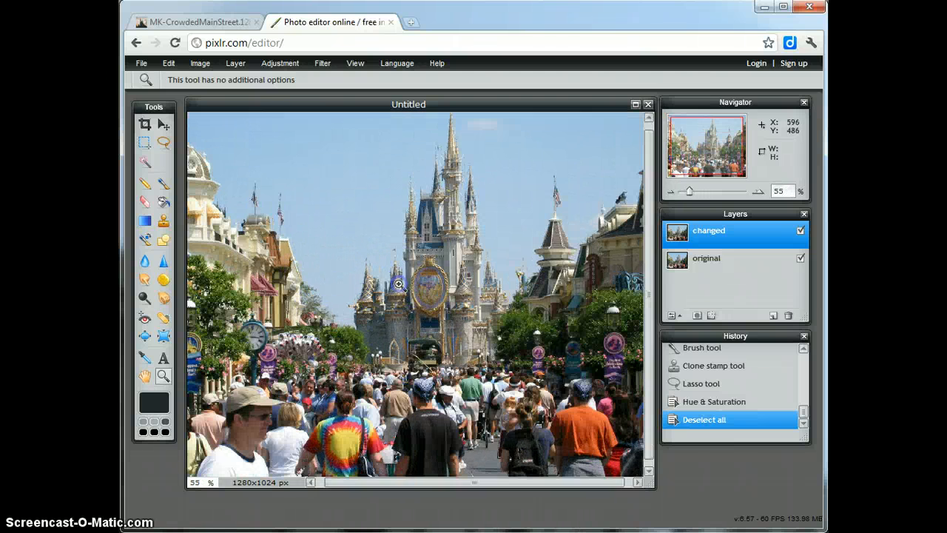
click(801, 232)
click(801, 232)
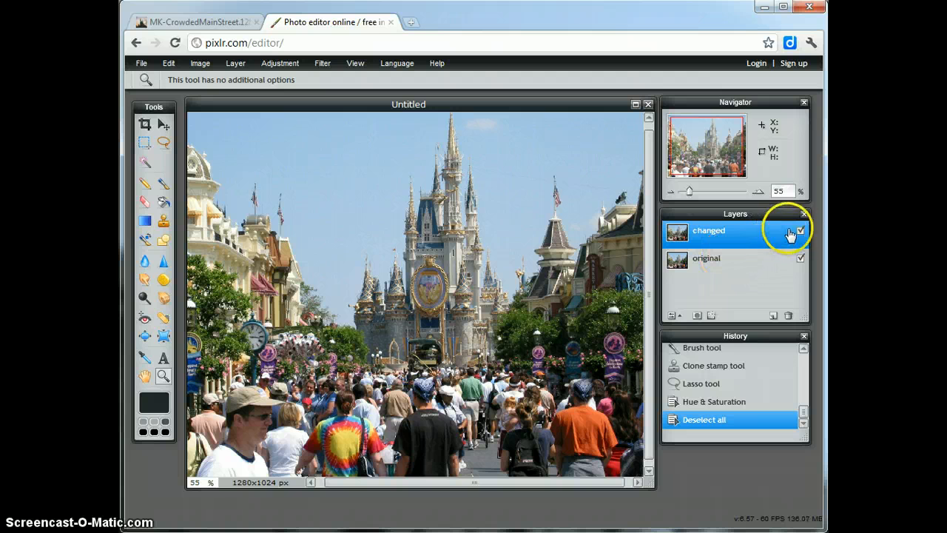
click(801, 232)
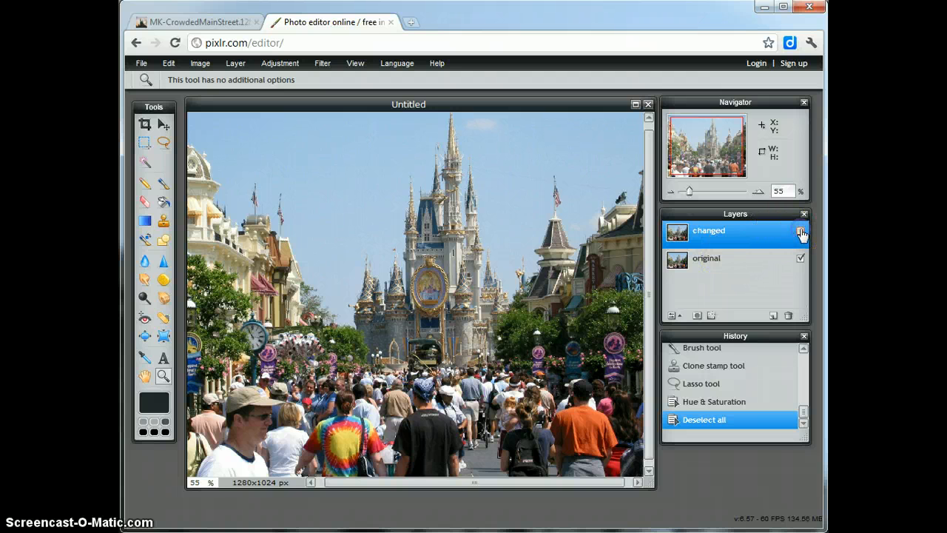
click(800, 232)
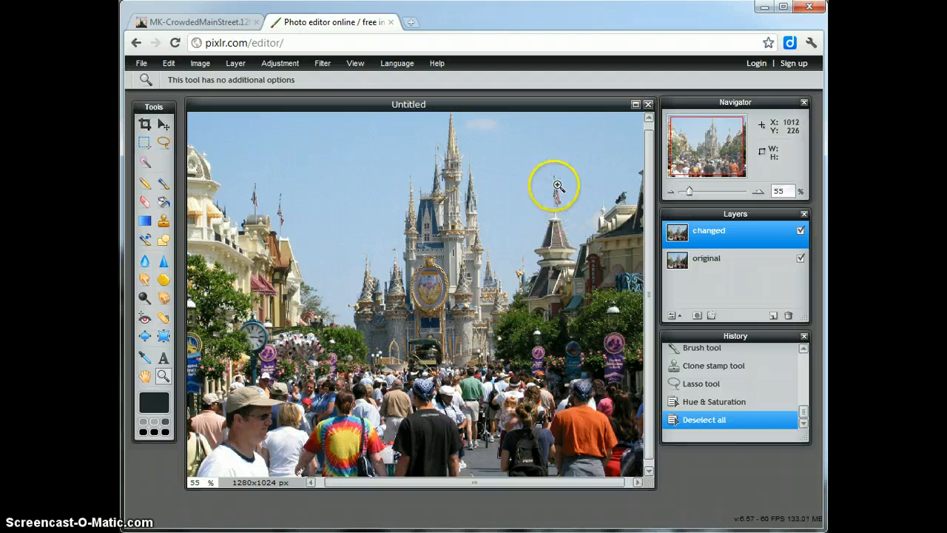
- Set up the Clone stamp tool with the hard round 20 px brush for retouching the American flag above the pointed tower roof
click(558, 186)
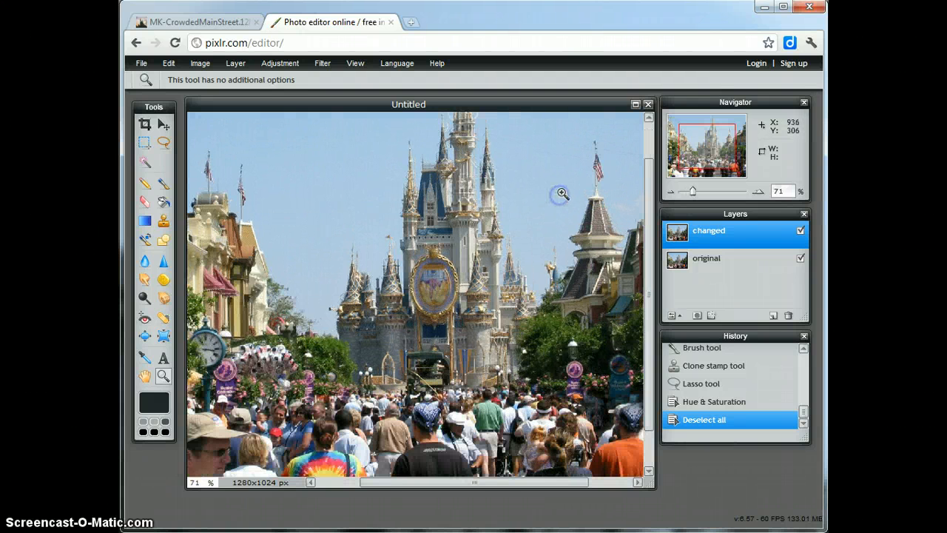
click(607, 157)
click(642, 137)
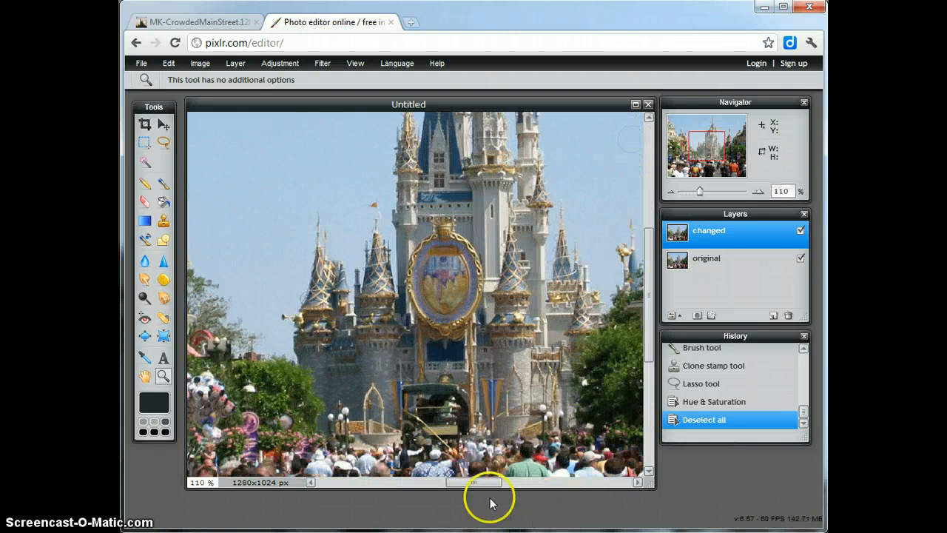
drag(482, 481, 570, 478)
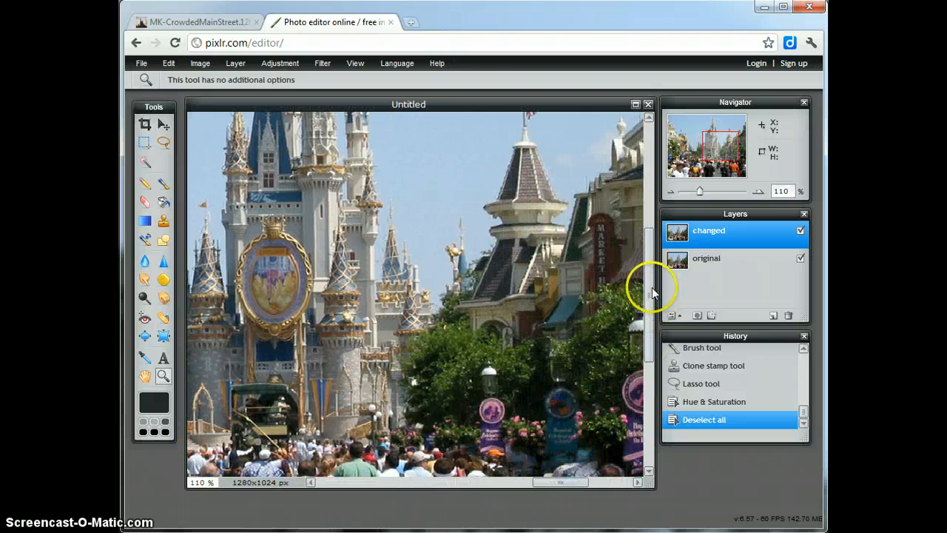
drag(645, 281, 642, 220)
click(503, 234)
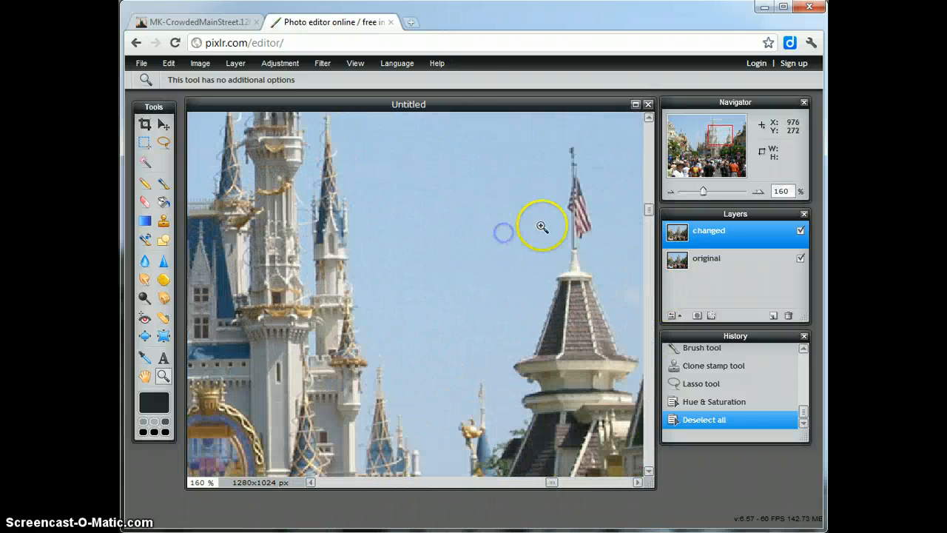
click(598, 200)
click(616, 173)
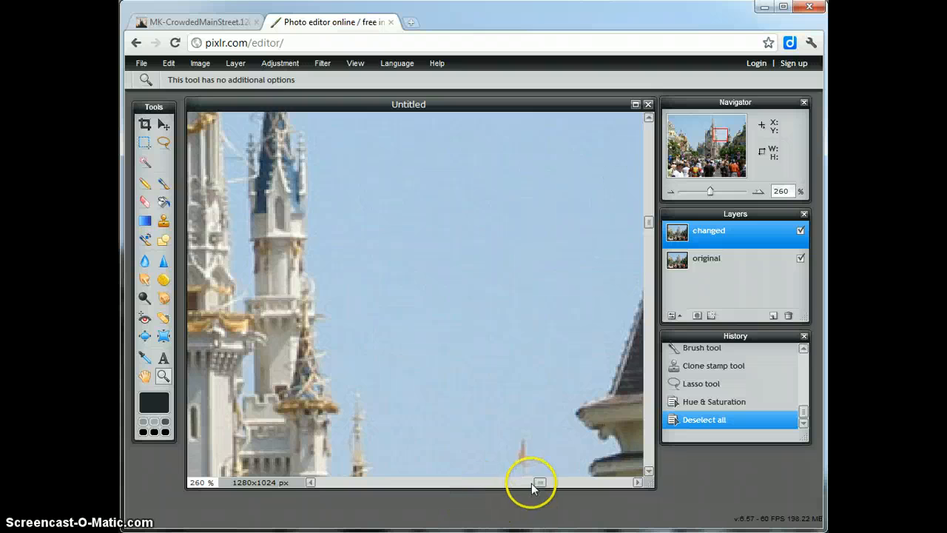
drag(533, 483, 568, 482)
drag(649, 222, 658, 185)
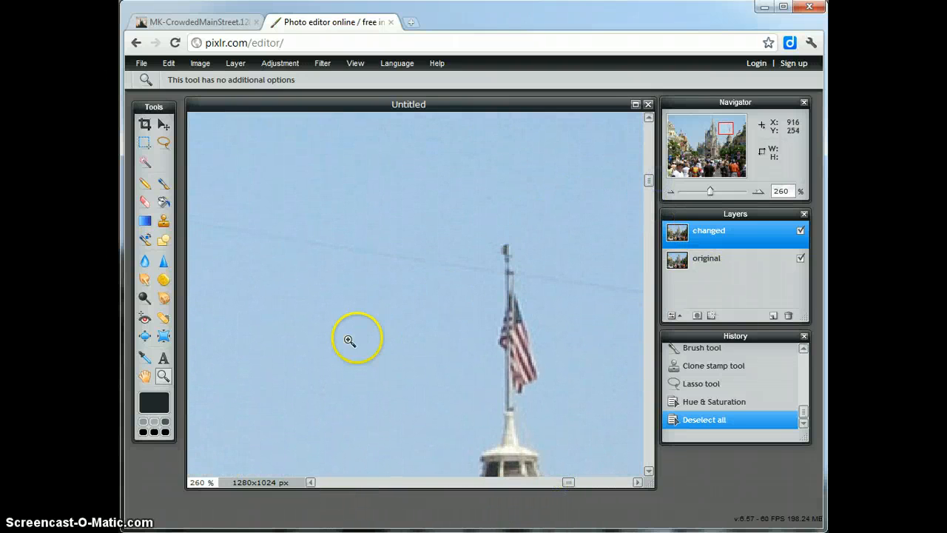
click(162, 224)
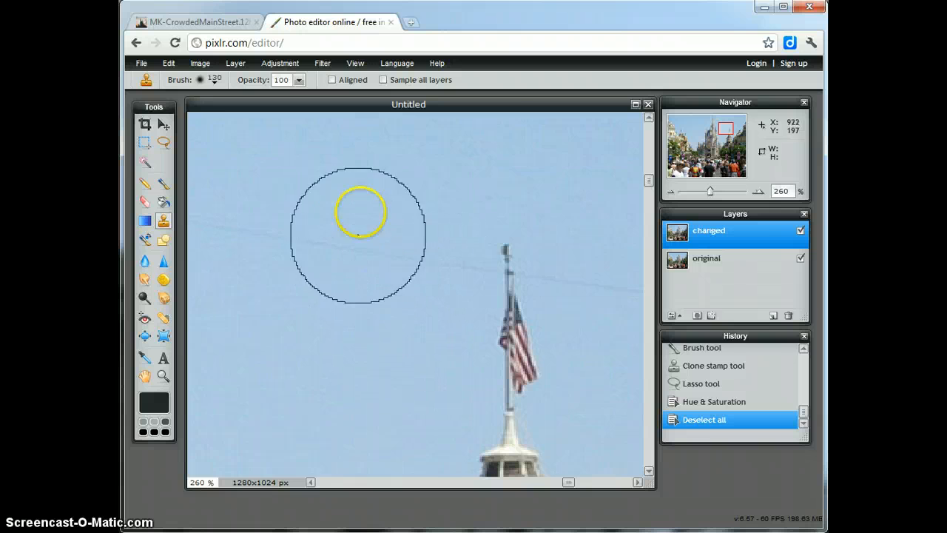
click(214, 81)
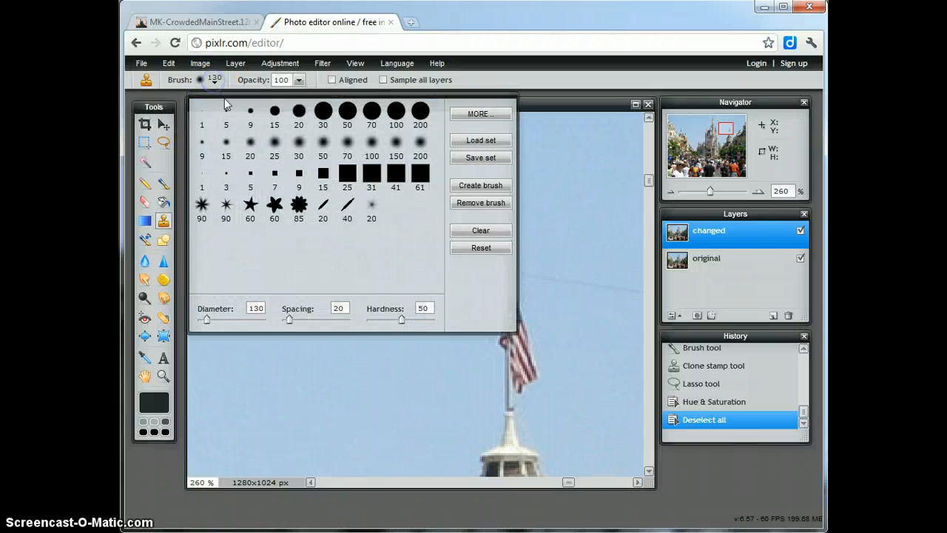
click(347, 111)
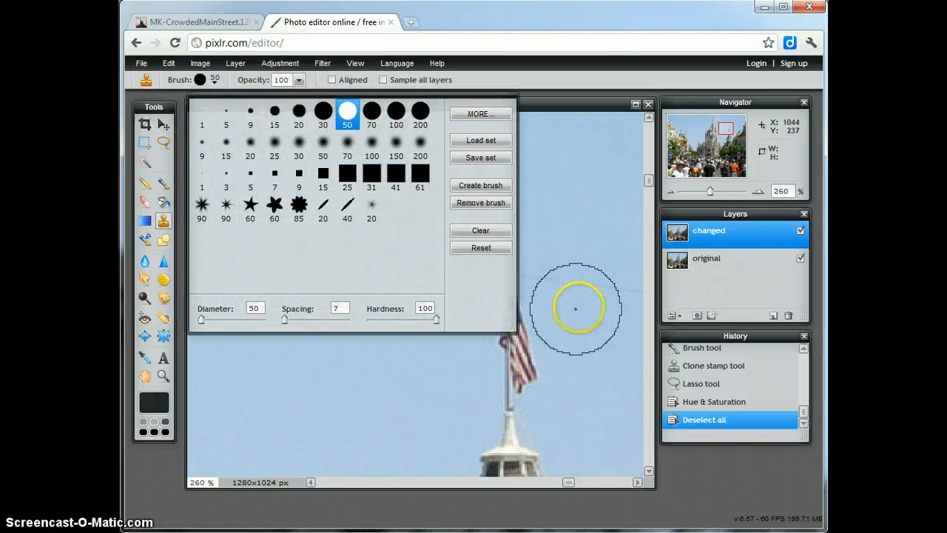
click(299, 111)
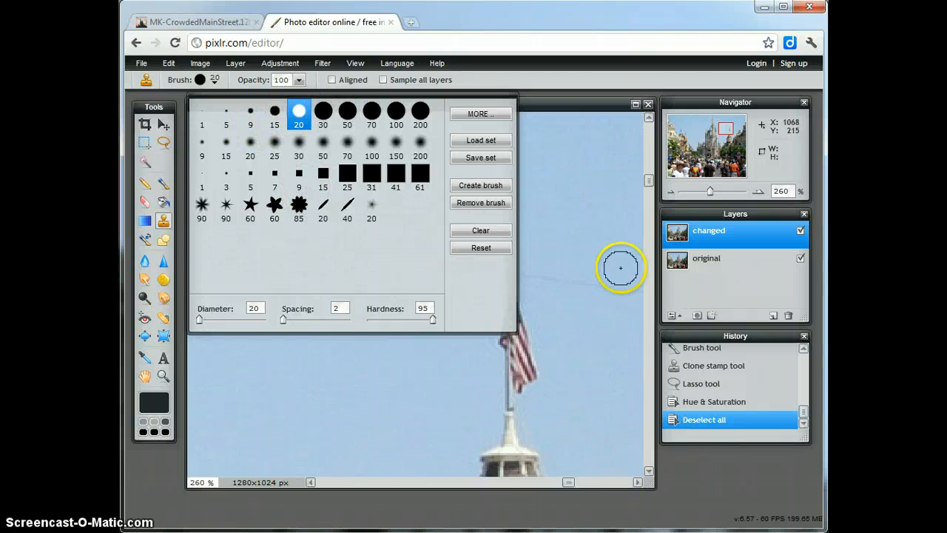
click(557, 103)
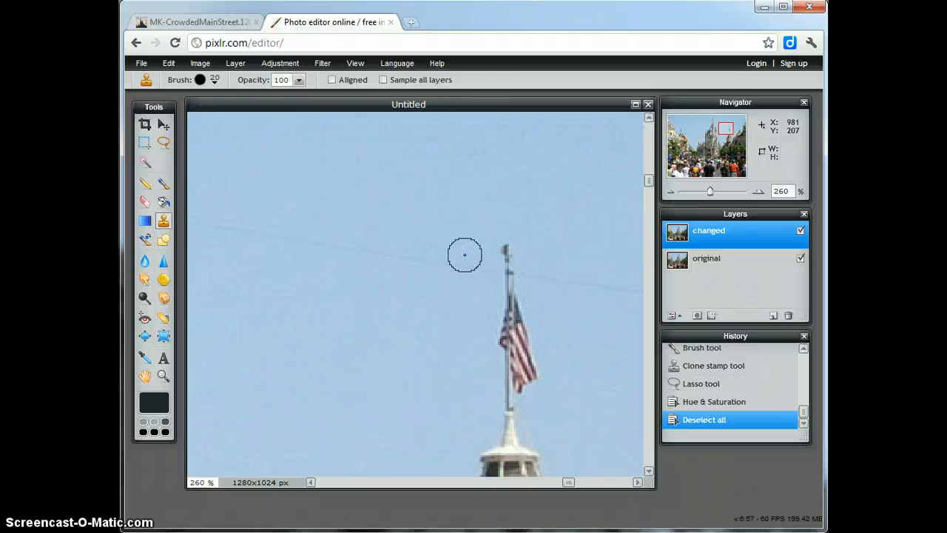
- Try to cover the flag and its pole with cloned sky, and revert the strokes to the Deselect all history state
mouse_move(465, 254)
mouse_down()
mouse_move(507, 250)
mouse_move(507, 292)
mouse_move(526, 349)
mouse_move(498, 349)
mouse_up()
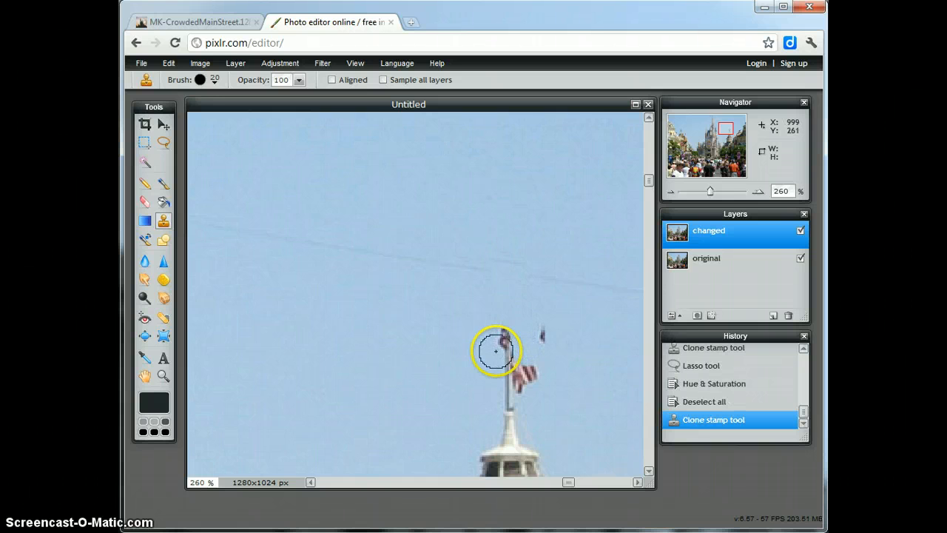
scroll(490, 348, down, 1)
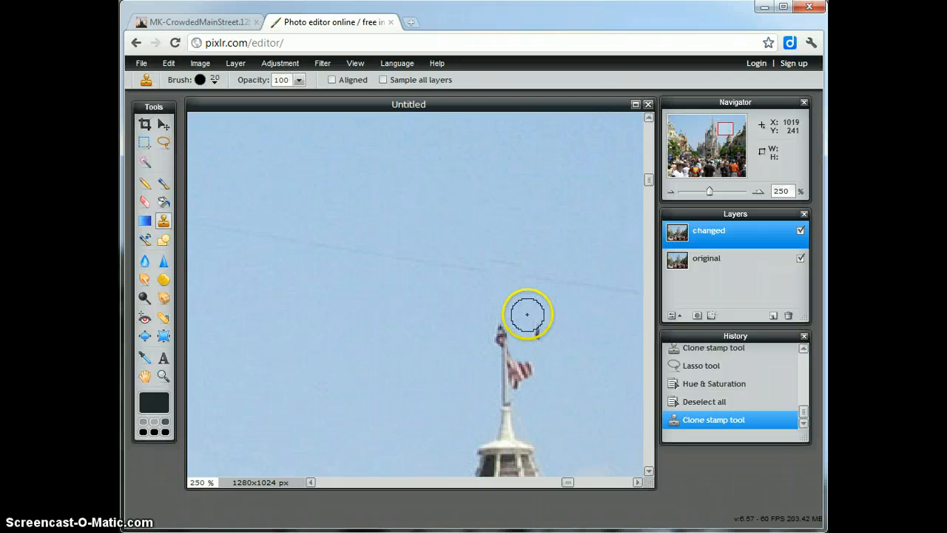
mouse_move(541, 308)
mouse_down()
mouse_move(571, 330)
mouse_move(579, 387)
mouse_up()
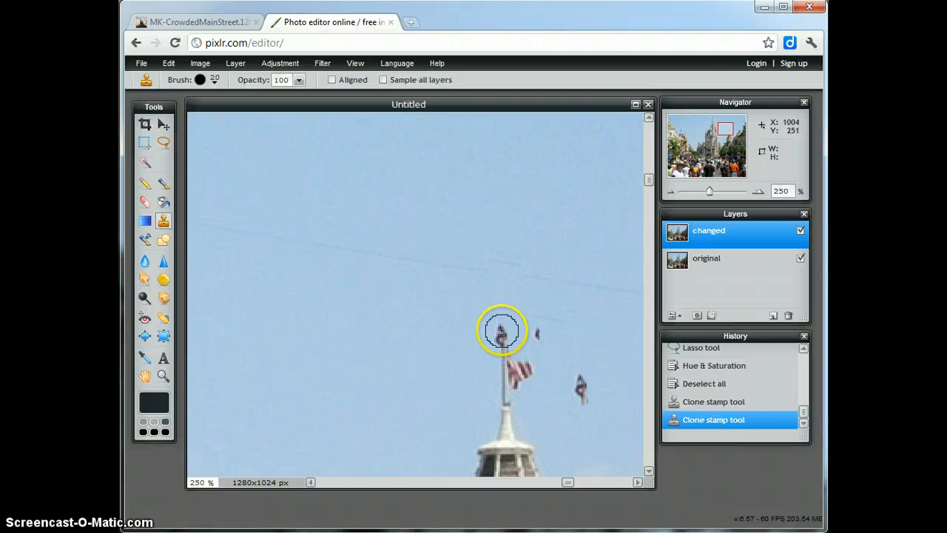
drag(502, 331, 504, 353)
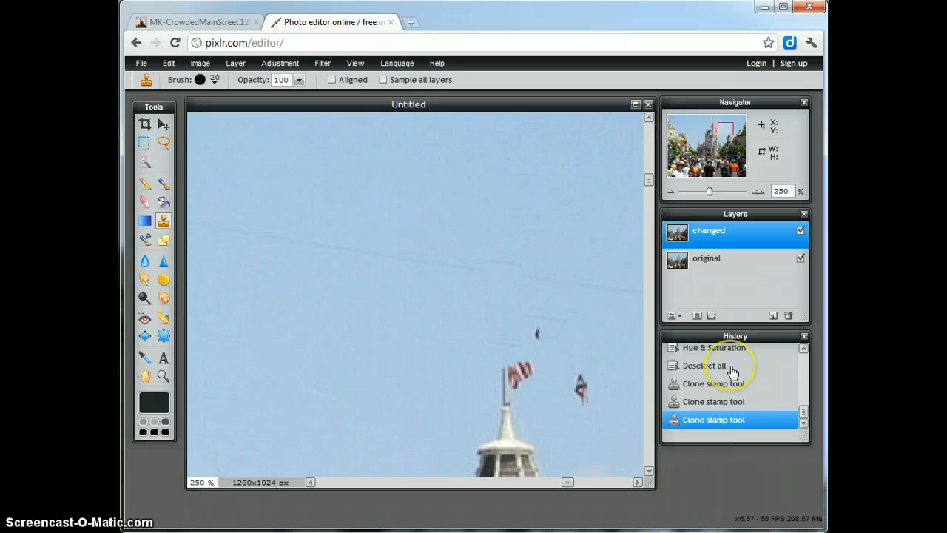
click(731, 367)
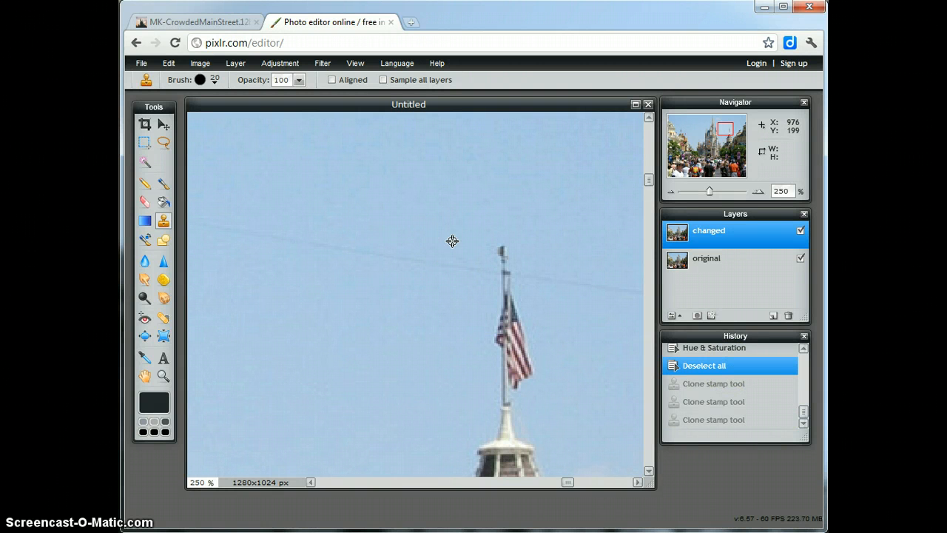
- Remove the flag and its pole above the tower roof by cloning clean sky over them on the changed layer
drag(496, 249, 515, 333)
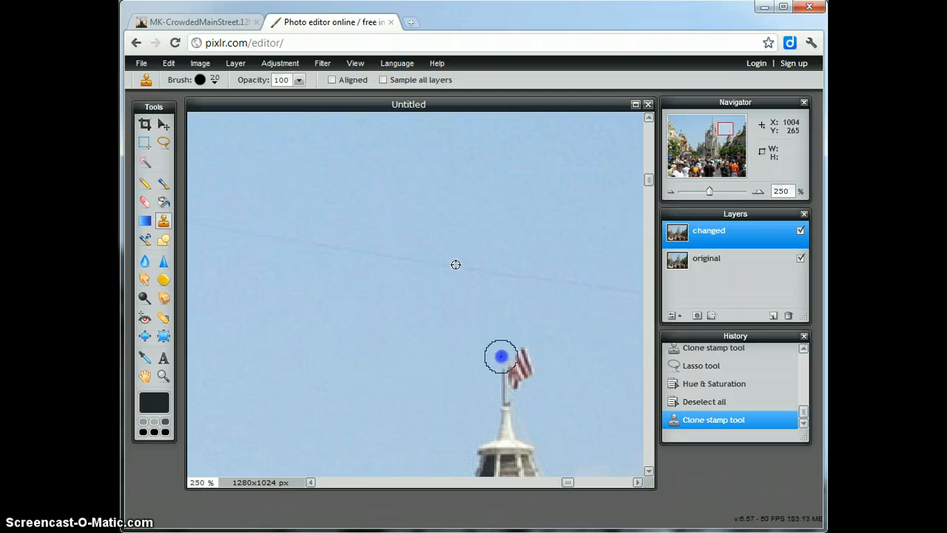
click(501, 351)
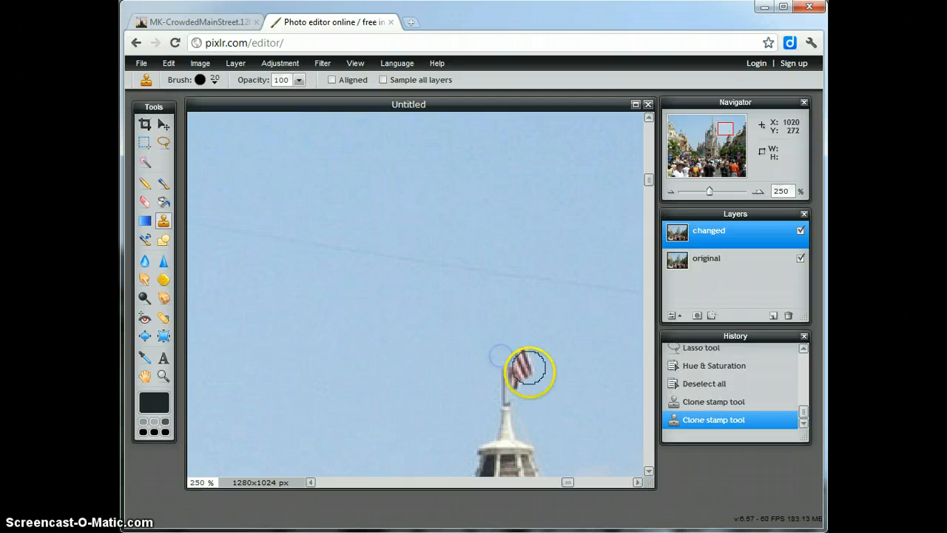
ctrl+click(427, 337)
click(523, 358)
click(501, 353)
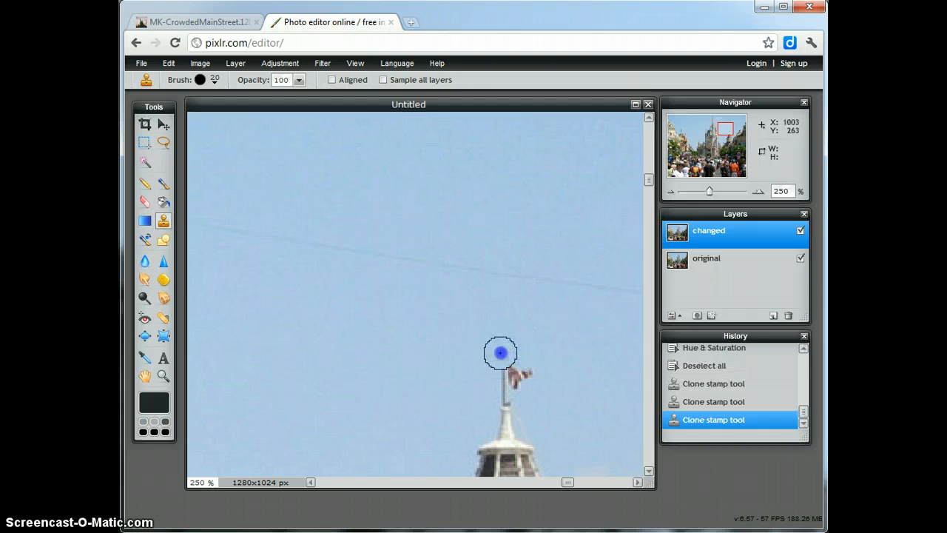
click(488, 354)
mouse_move(488, 354)
mouse_down()
mouse_move(520, 371)
mouse_move(504, 387)
mouse_up()
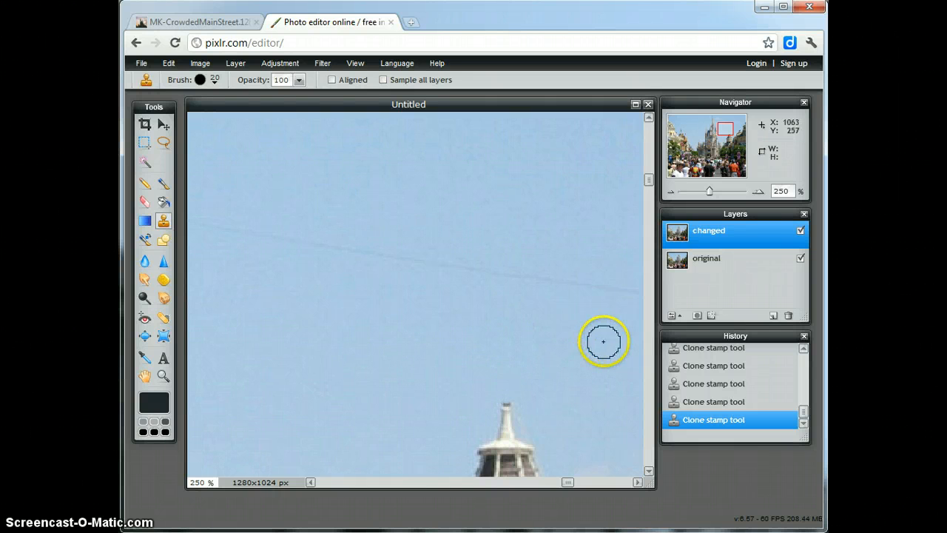
- Compare the full image with the changed layer hidden and shown to check the flag, cap and shirt edits, leaving the layer visible
click(163, 375)
alt+click(386, 324)
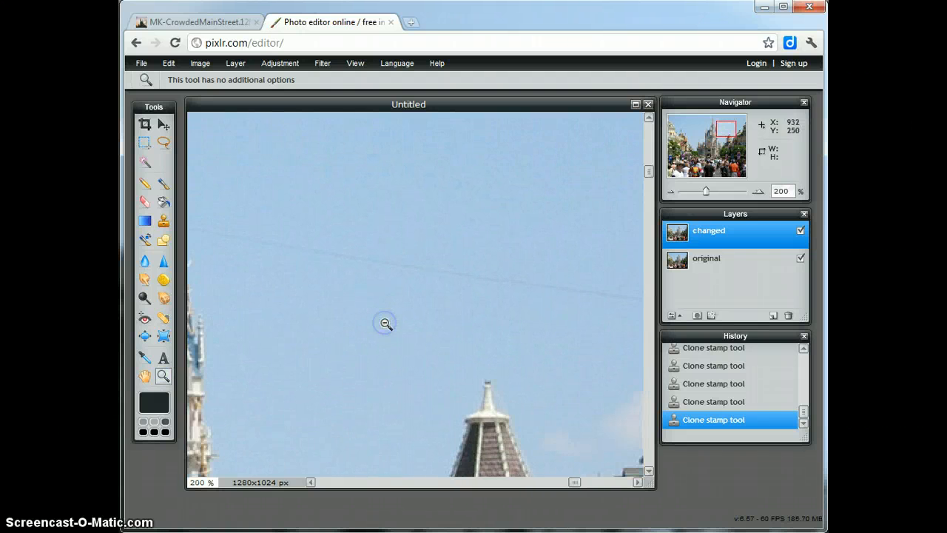
alt+click(386, 323)
alt+click(385, 323)
alt+click(385, 323)
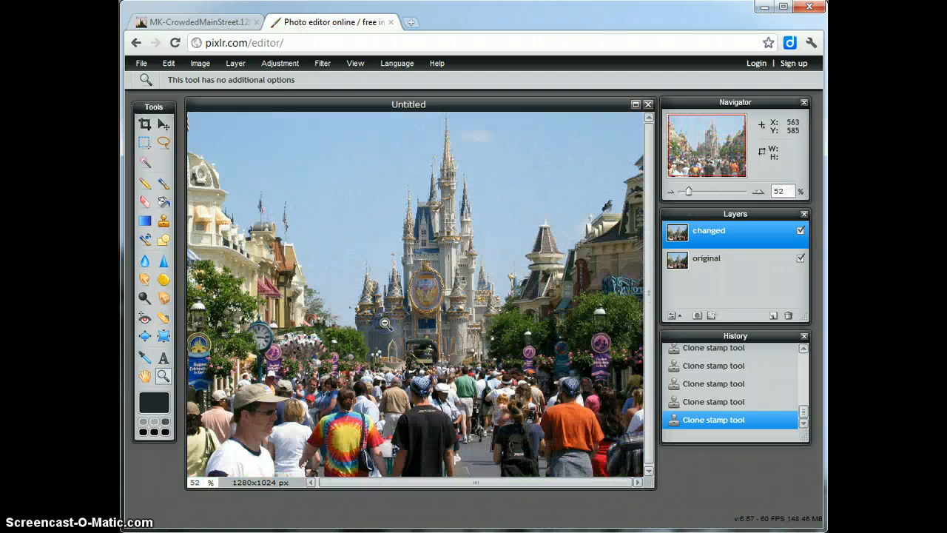
click(801, 234)
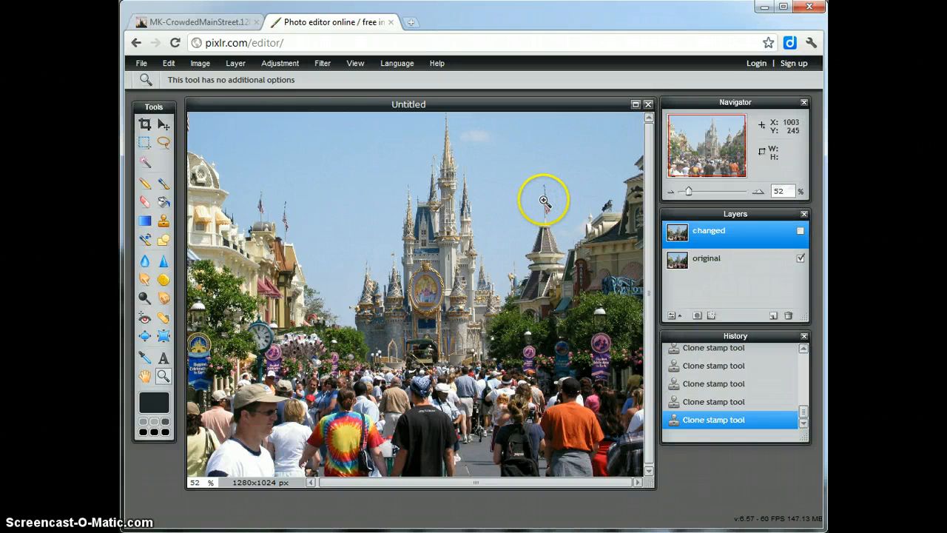
click(801, 232)
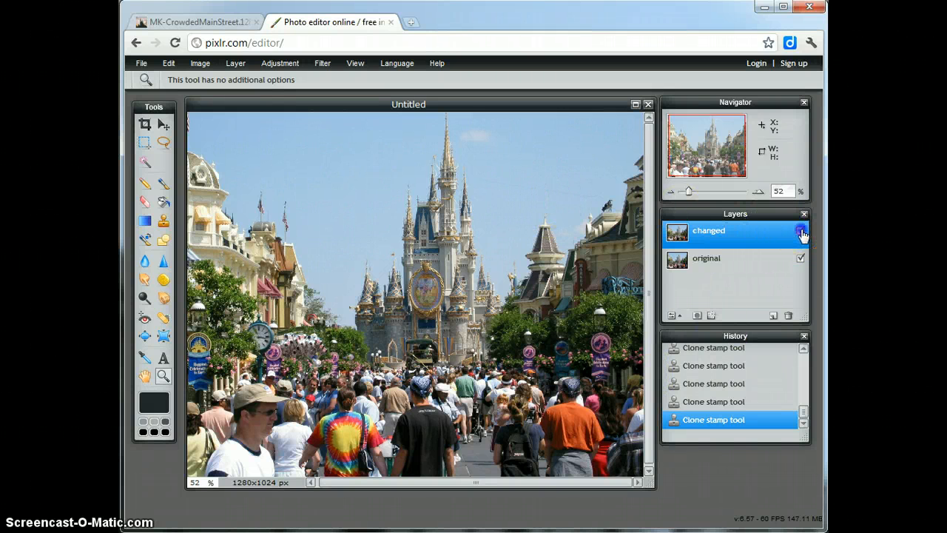
scroll(576, 391, up, 1)
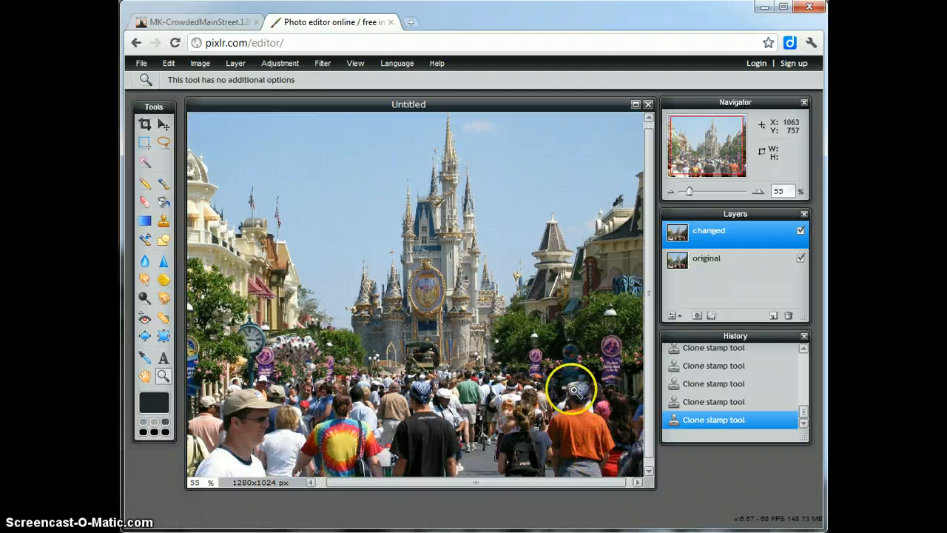
click(800, 233)
click(801, 233)
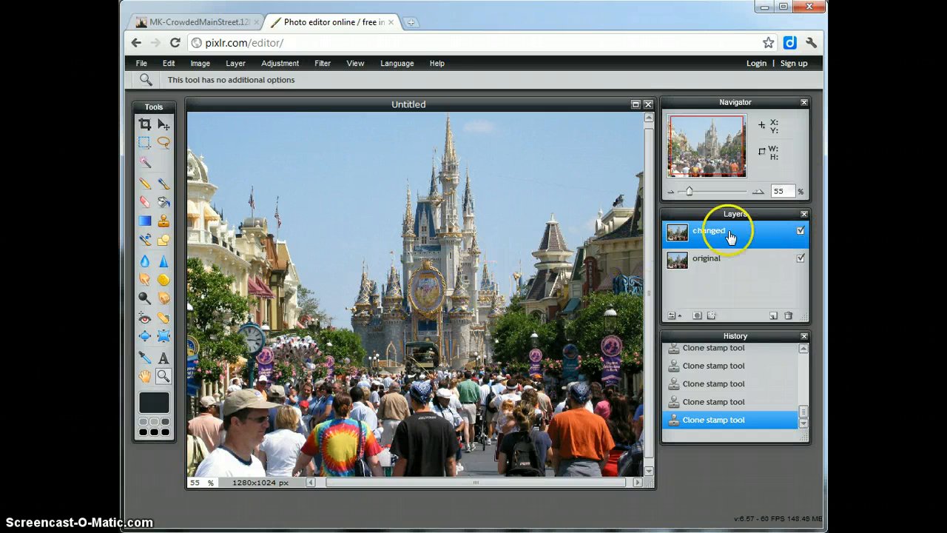
click(801, 232)
click(801, 232)
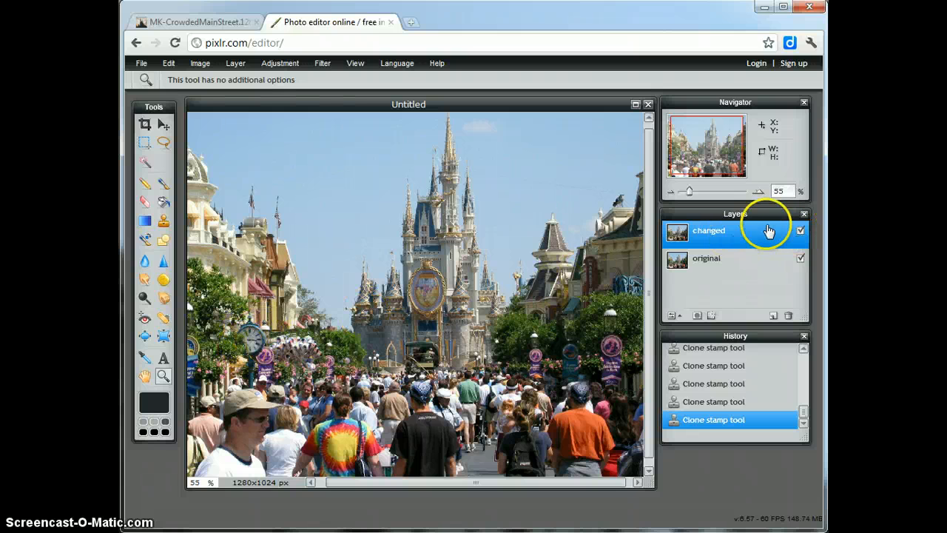
click(801, 232)
click(801, 232)
click(801, 232)
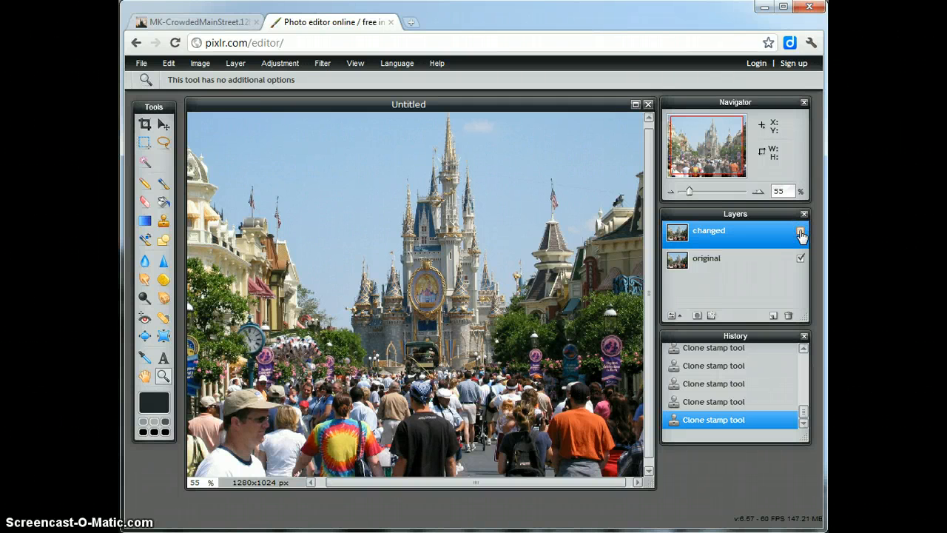
click(801, 233)
click(621, 509)
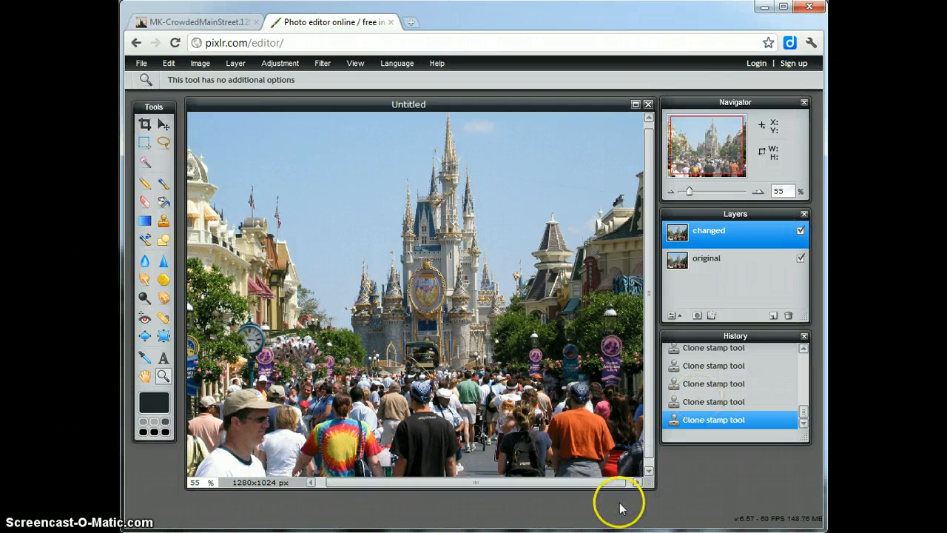